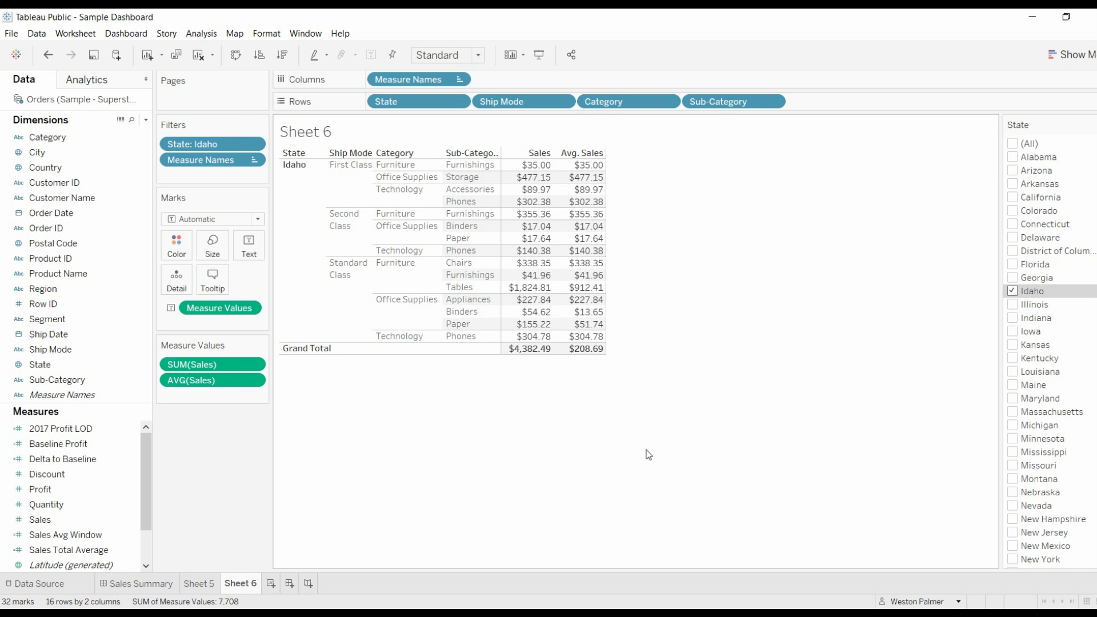
# Step: Read the status-bar average of Excel's F2:F16 sales values, then minimize the workbook
pyautogui.click(513, 607)
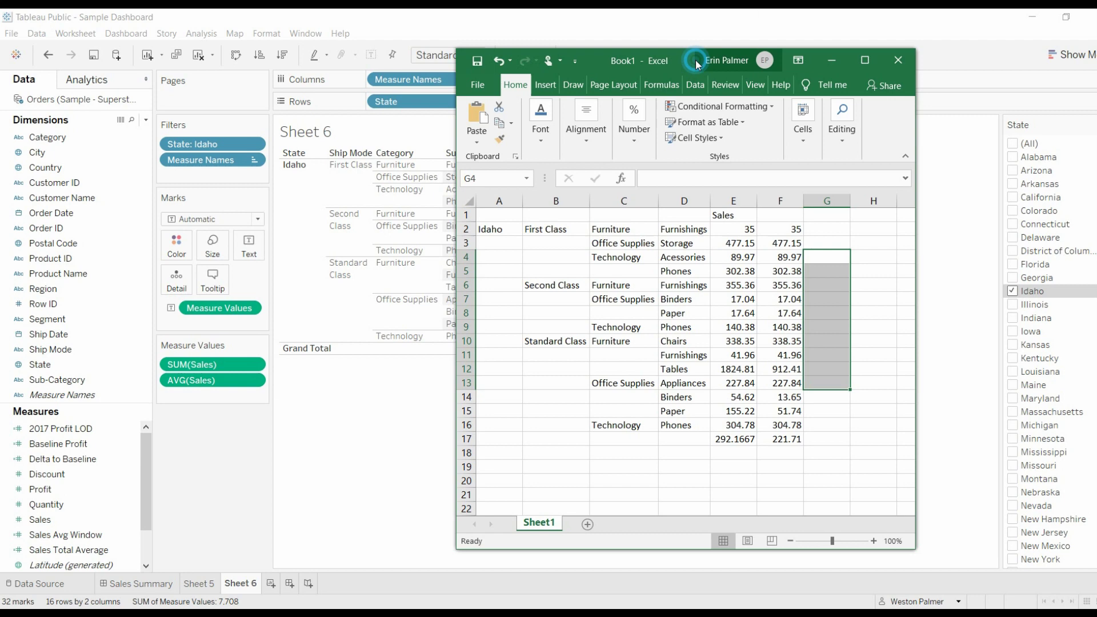
pyautogui.moveTo(697, 64); pyautogui.dragTo(857, 52)
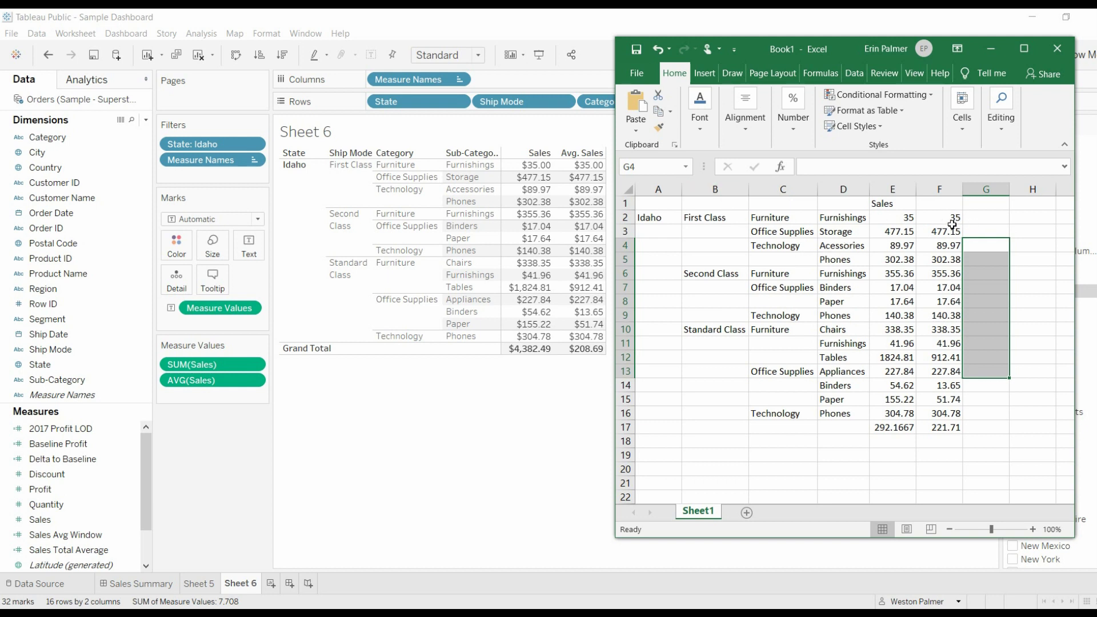
pyautogui.moveTo(952, 222); pyautogui.dragTo(949, 423)
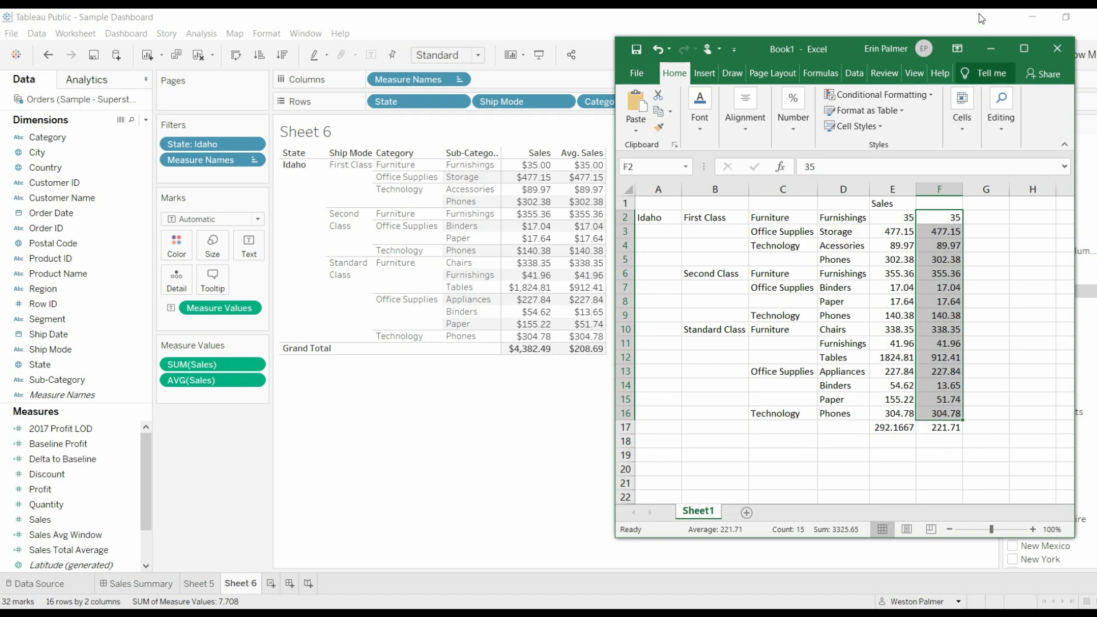
pyautogui.click(991, 48)
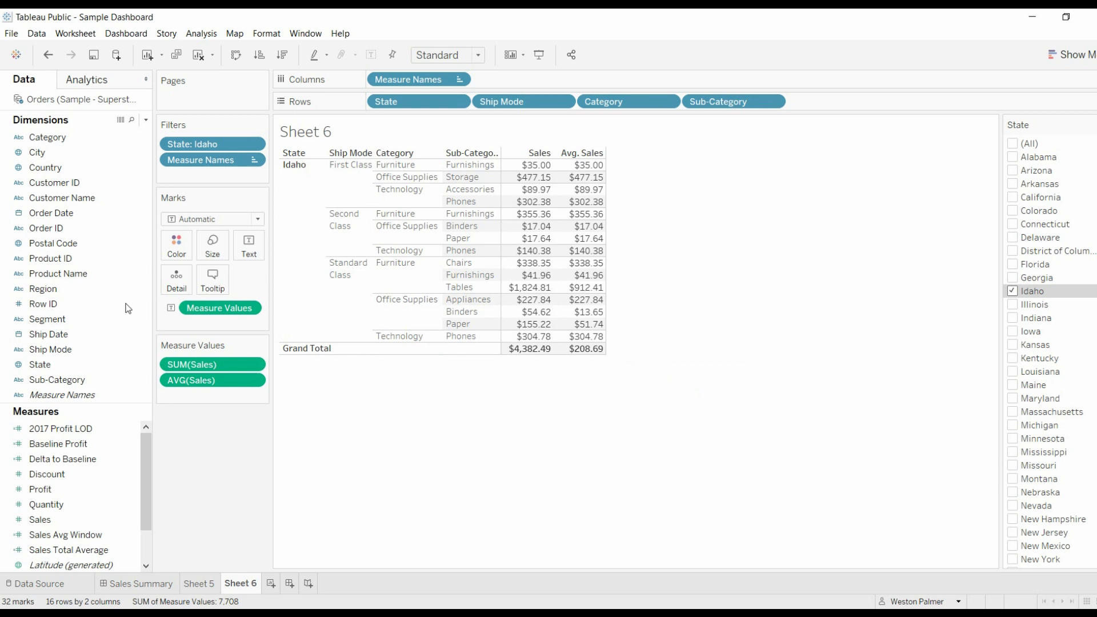
# Step: Add Order ID and Product ID to the Rows after Sub-Category, keeping all members of each
pyautogui.click(67, 234)
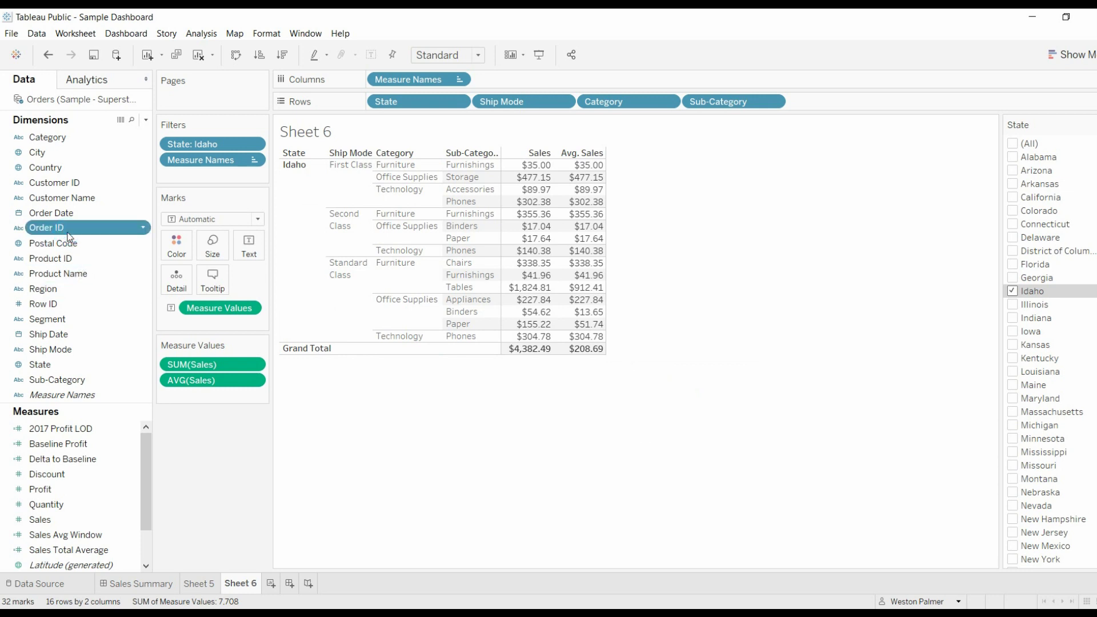
pyautogui.click(68, 234)
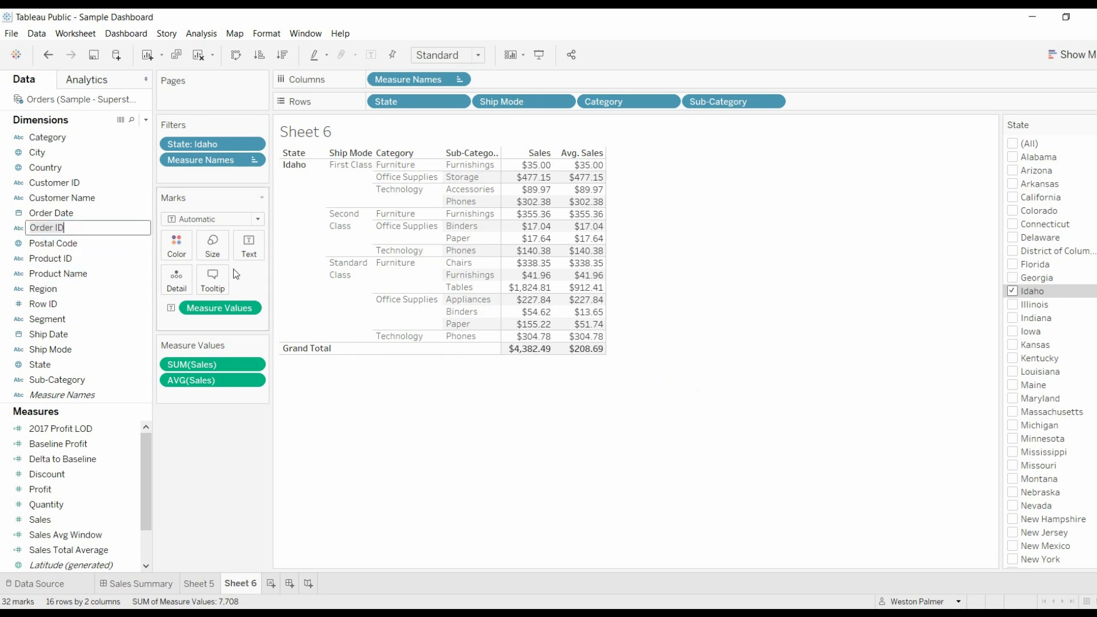
pyautogui.press('Escape')
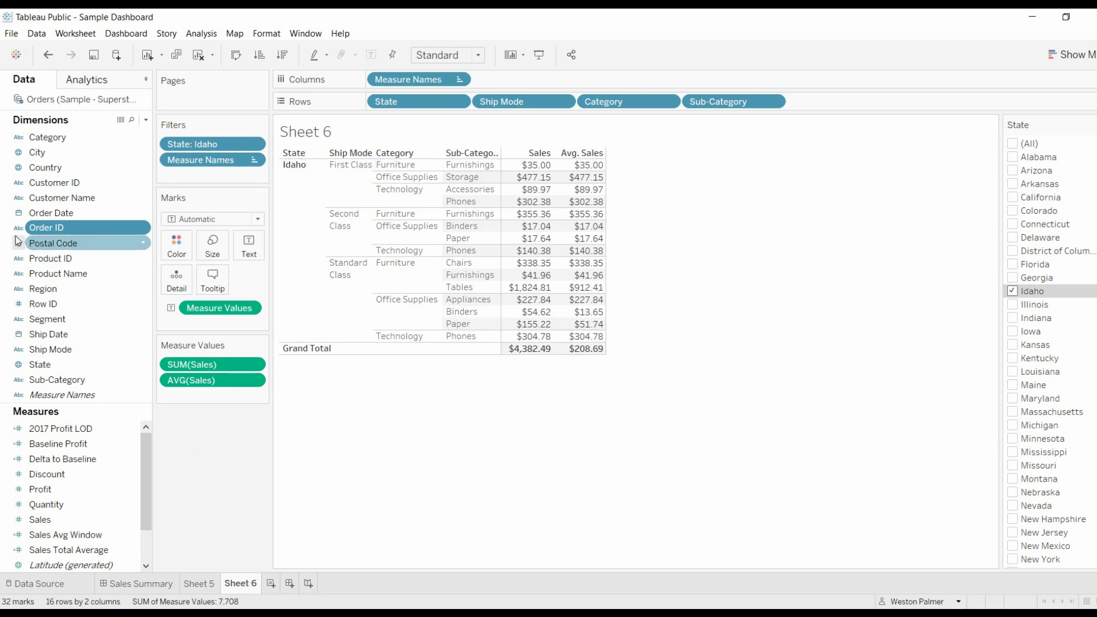
pyautogui.moveTo(36, 231); pyautogui.dragTo(816, 110)
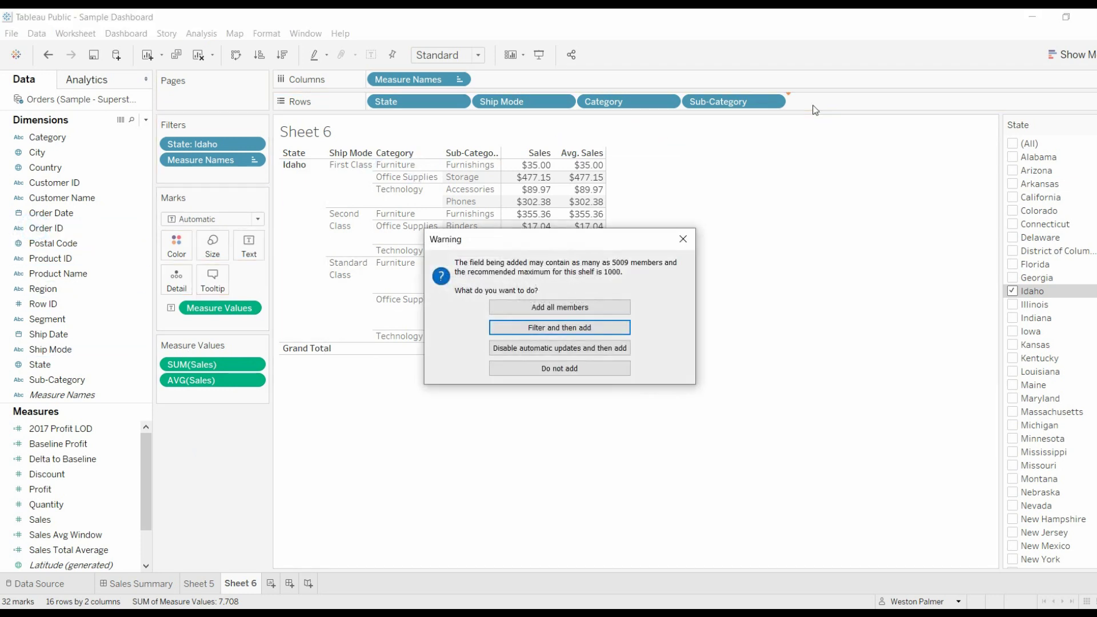
pyautogui.click(577, 311)
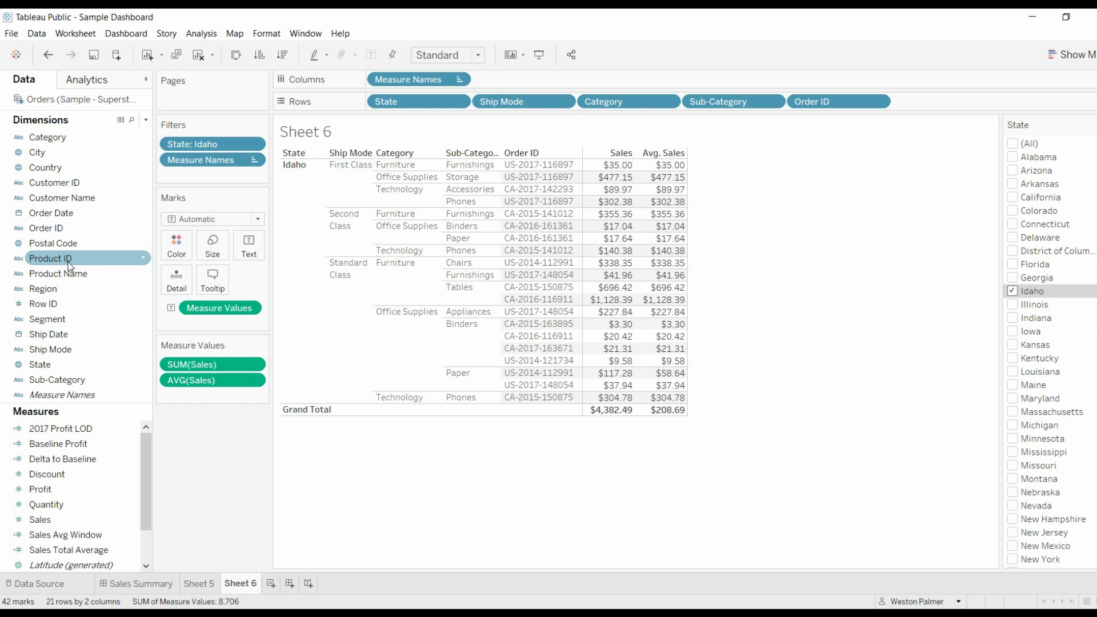
pyautogui.moveTo(73, 261); pyautogui.dragTo(811, 108)
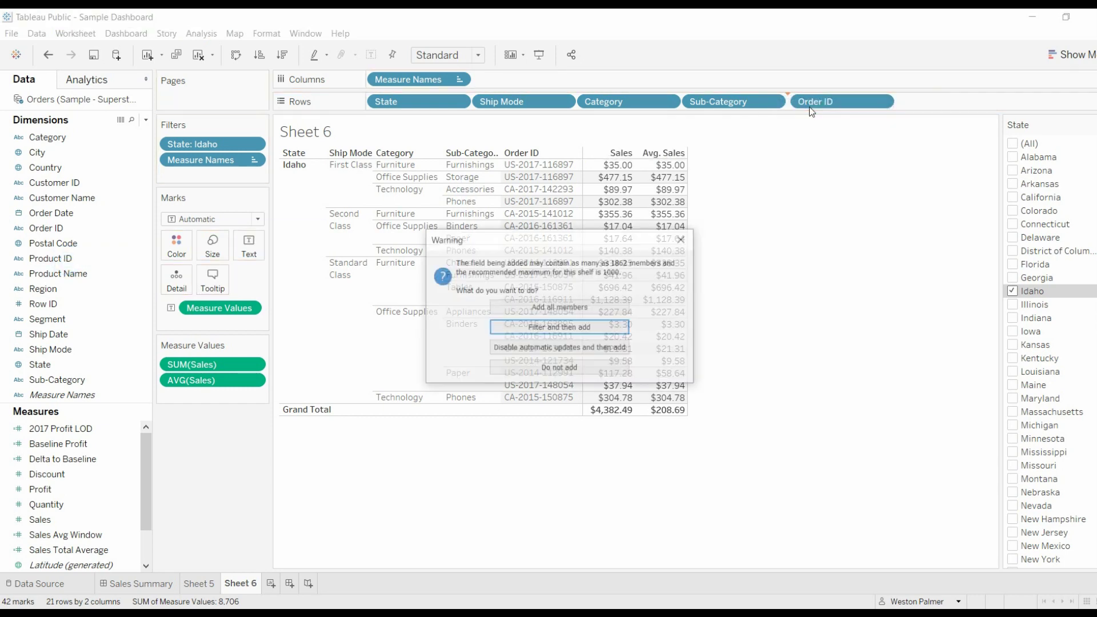
pyautogui.click(552, 307)
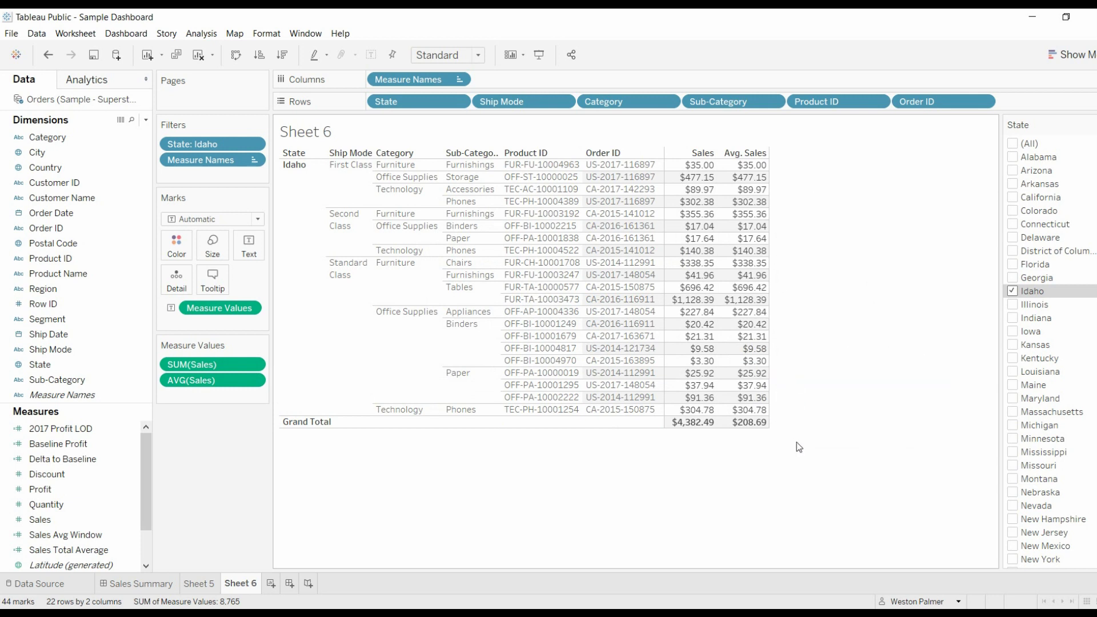
pyautogui.moveTo(750, 435)
# Step: Drag Product ID and Order ID off the Rows shelf, back to 16 sub-category rows
pyautogui.moveTo(839, 101); pyautogui.dragTo(859, 17)
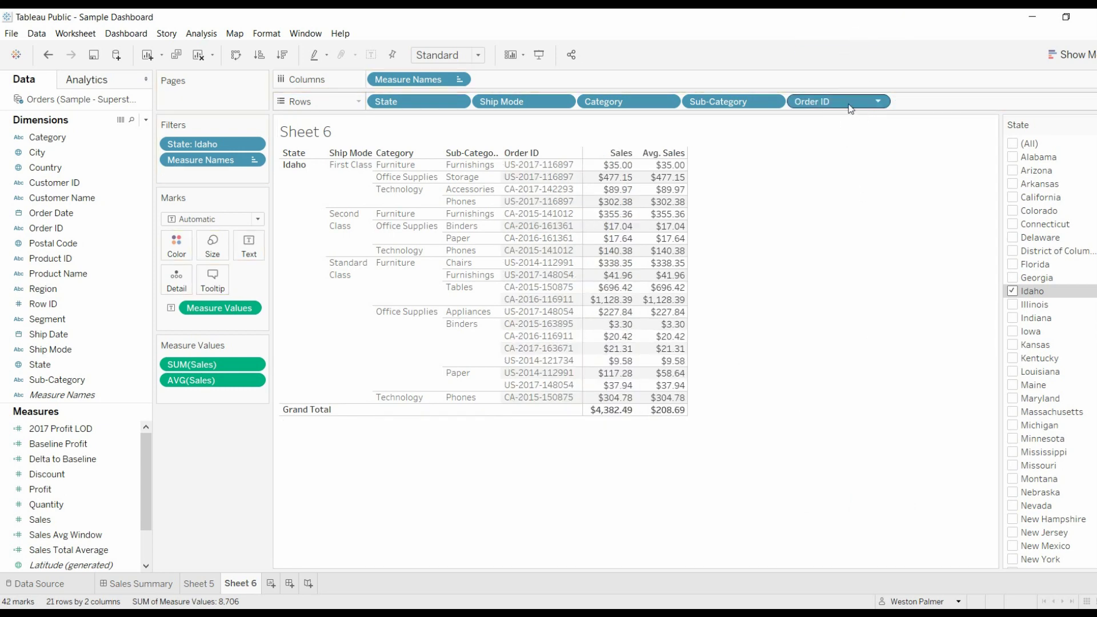
pyautogui.moveTo(851, 103); pyautogui.dragTo(861, 29)
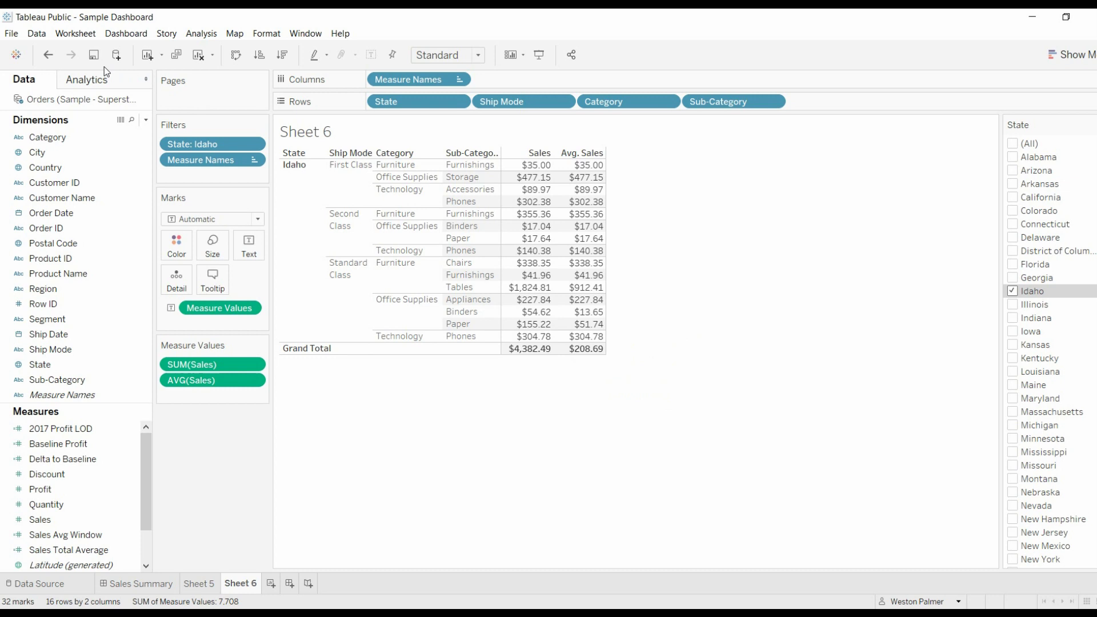
# Step: Restore the Order ID rows without Product ID and total Sales by Average, giving $219.12
pyautogui.click(48, 54)
pyautogui.click(48, 54)
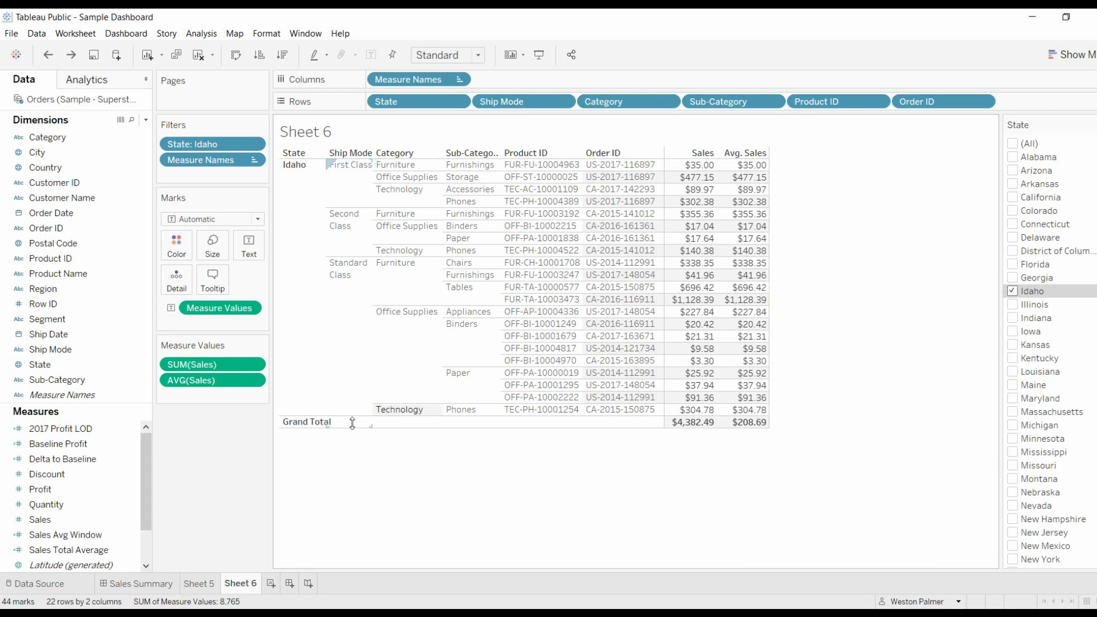
pyautogui.click(255, 363)
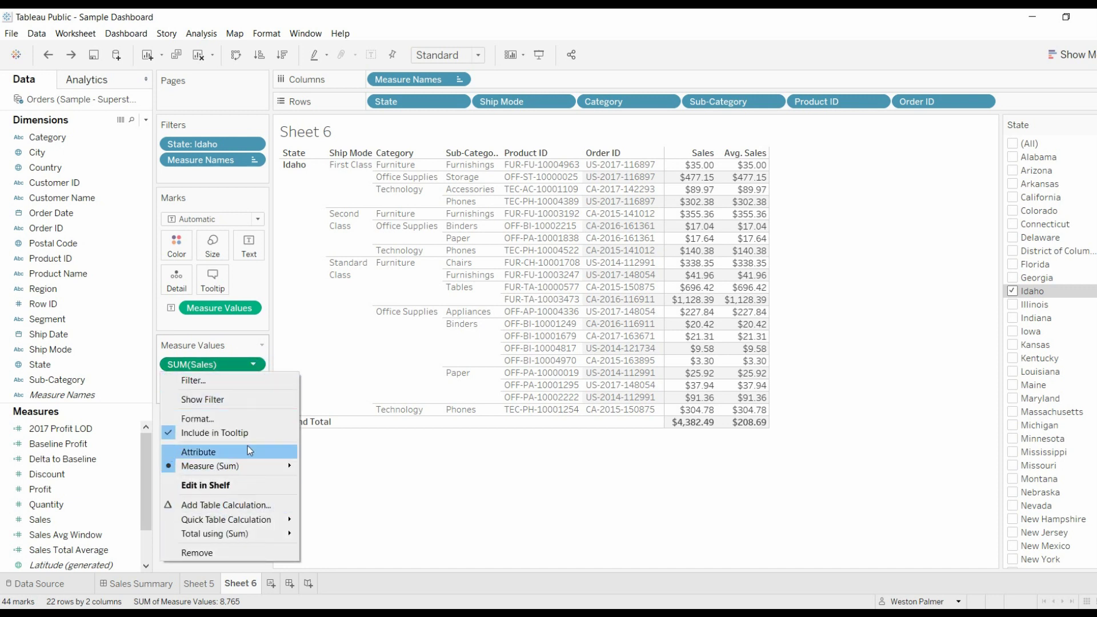
pyautogui.moveTo(242, 468)
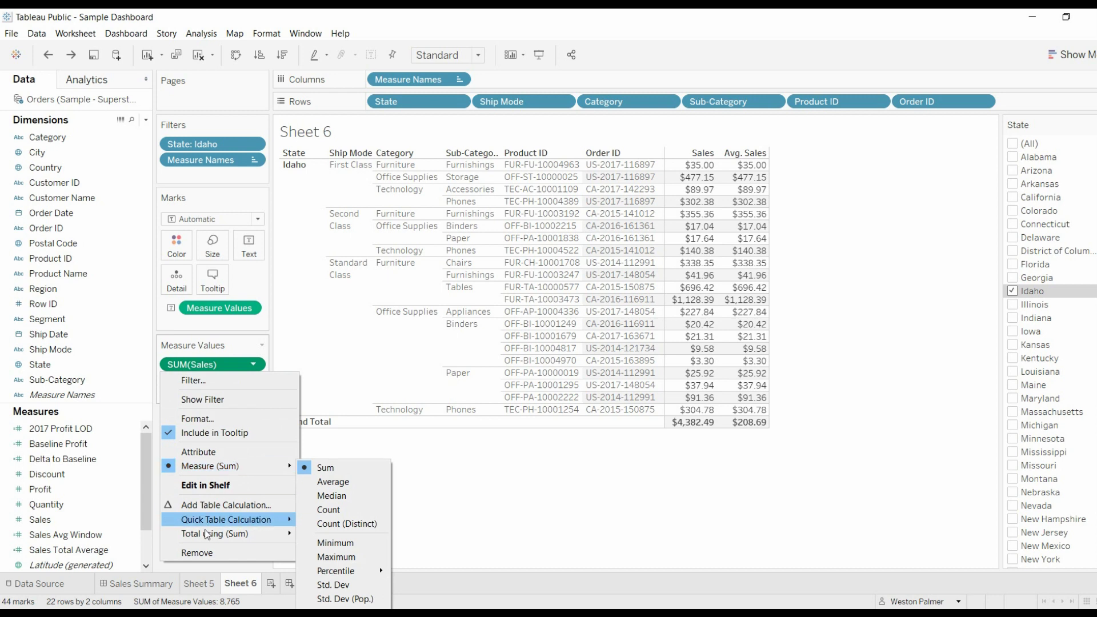
pyautogui.moveTo(205, 540)
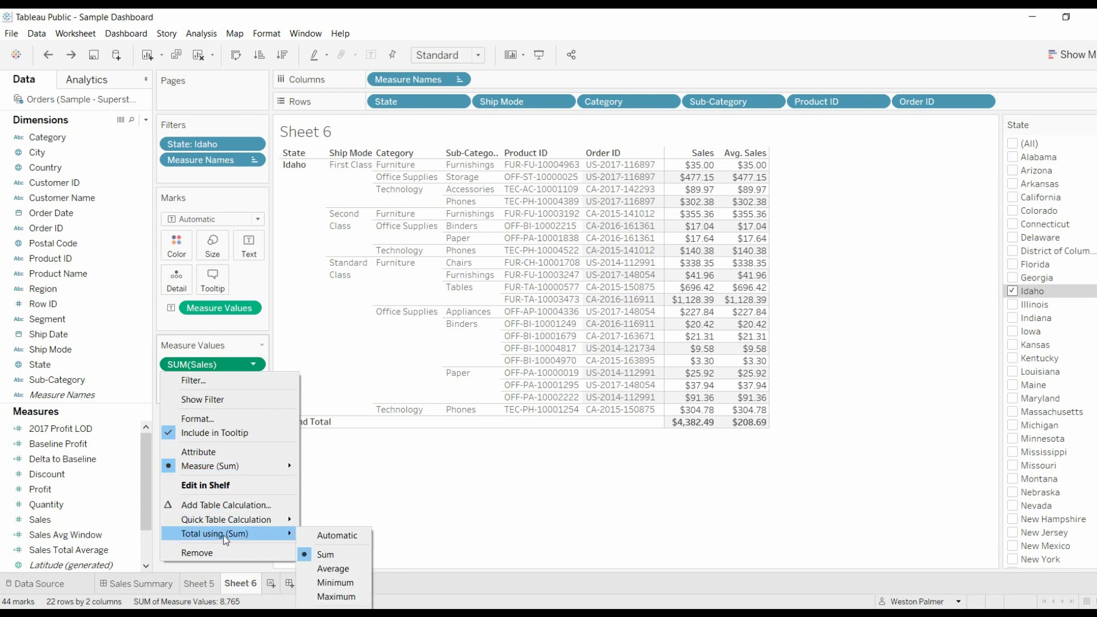
pyautogui.click(353, 573)
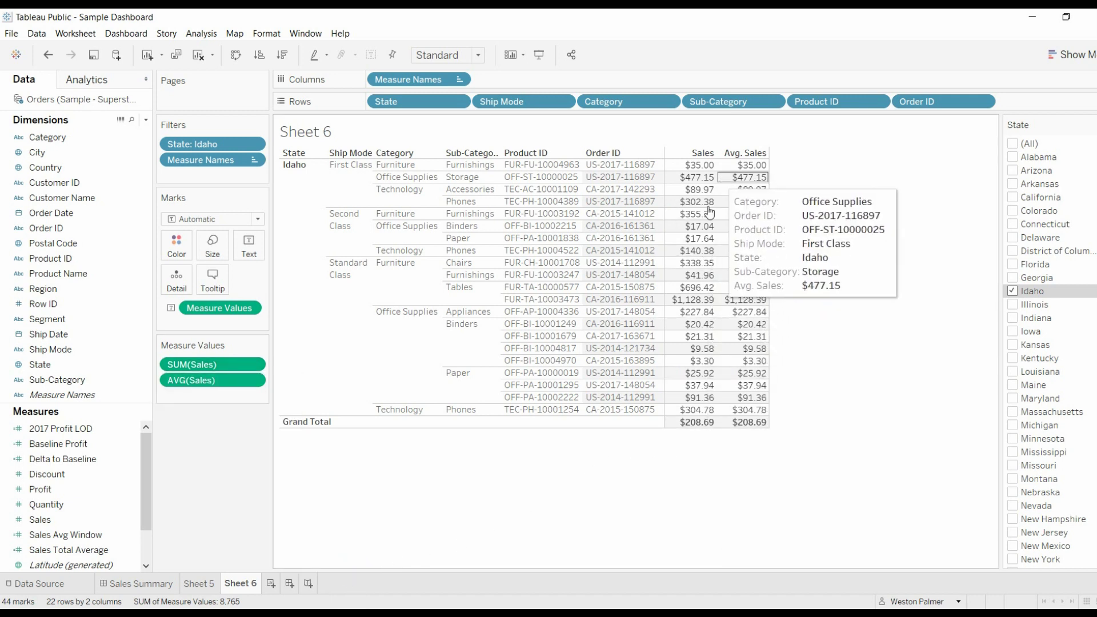
pyautogui.moveTo(751, 427)
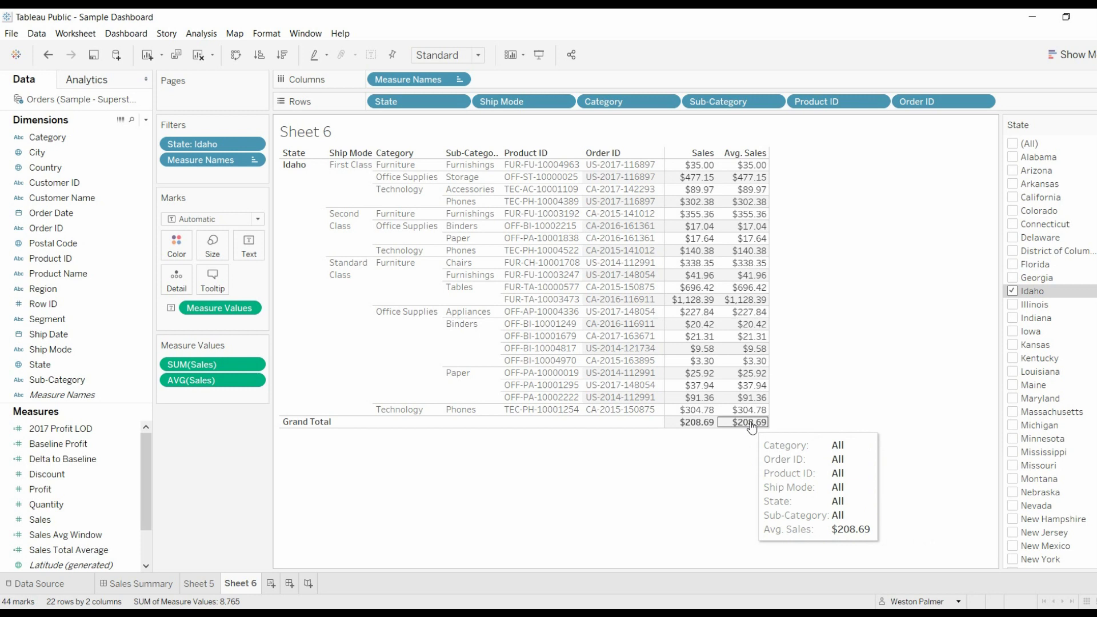
pyautogui.moveTo(834, 102); pyautogui.dragTo(833, 61)
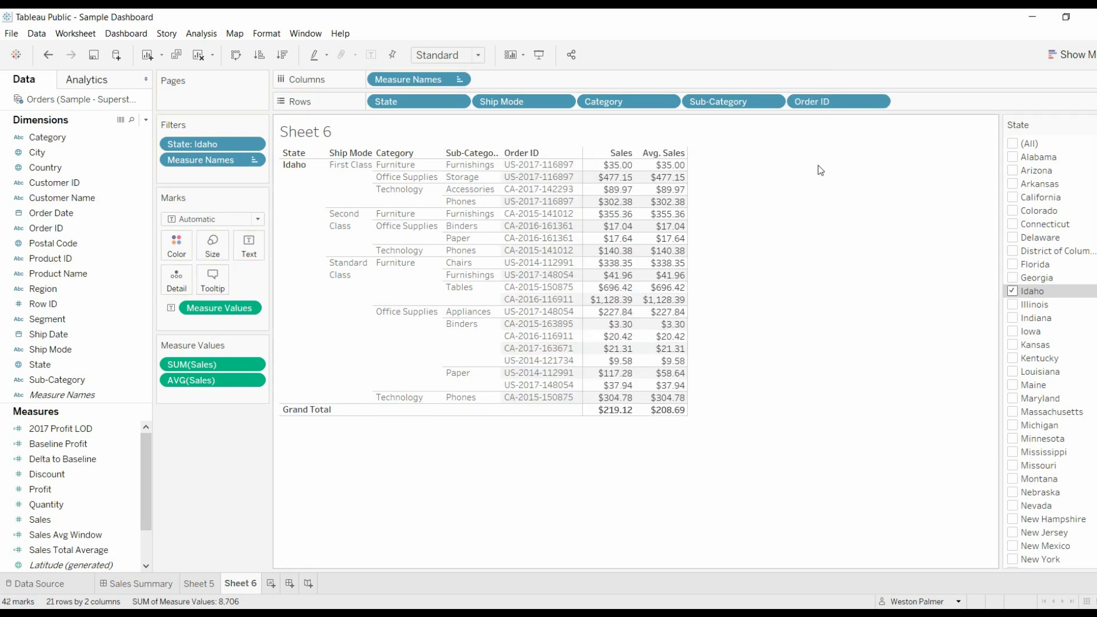
# Step: Drop Order ID from the rows and set the Sales grand total back to Sum, $4,382.49
pyautogui.moveTo(828, 100); pyautogui.dragTo(834, 55)
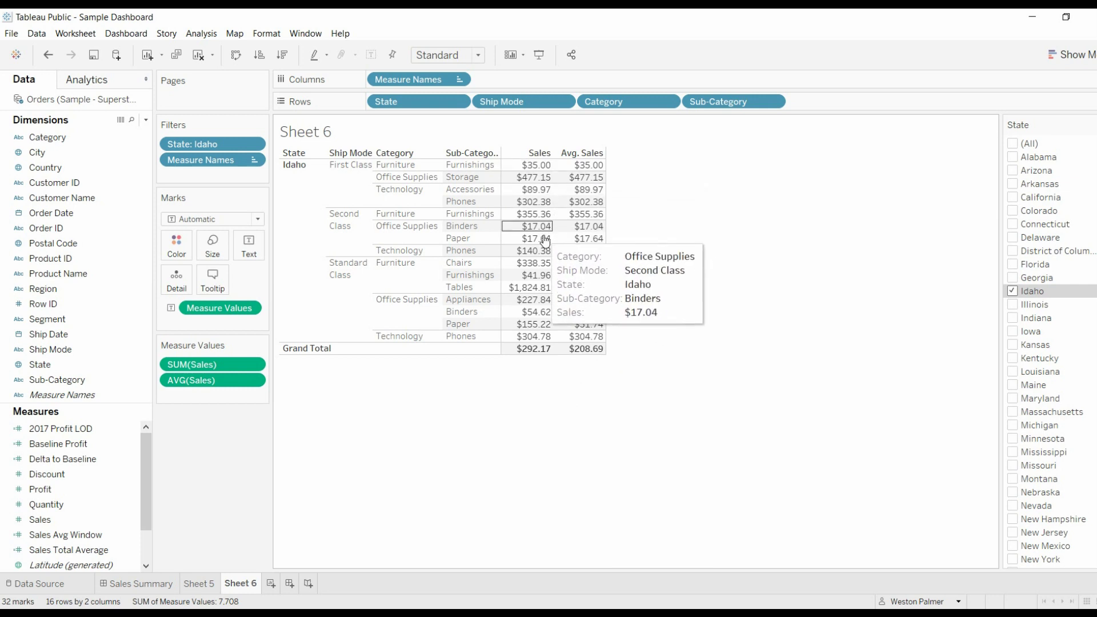
pyautogui.click(251, 365)
pyautogui.moveTo(259, 465)
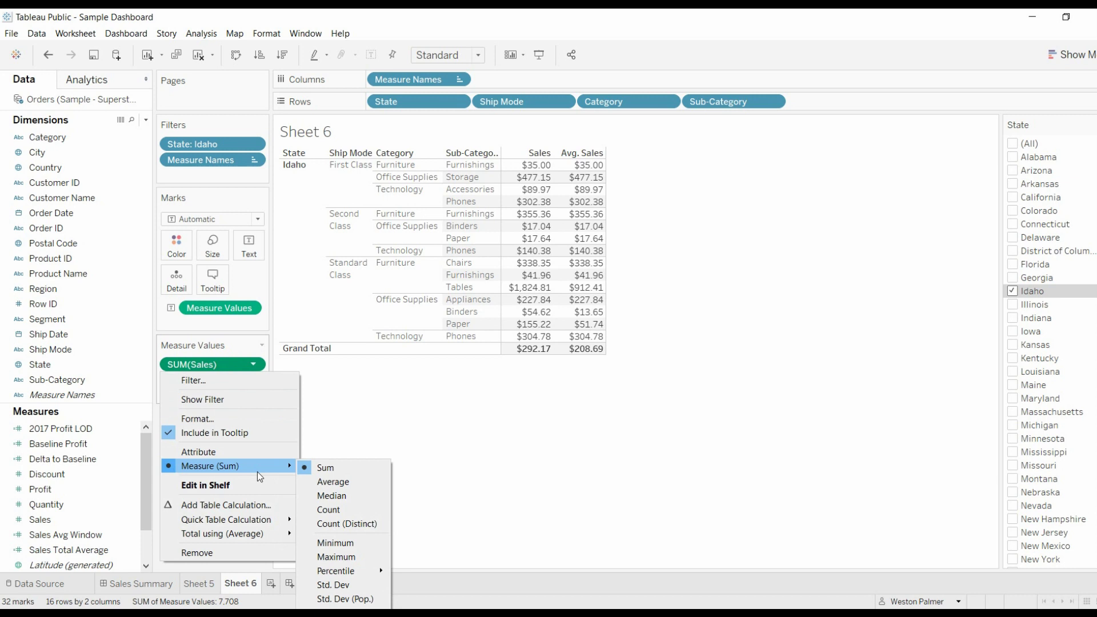
pyautogui.moveTo(253, 537)
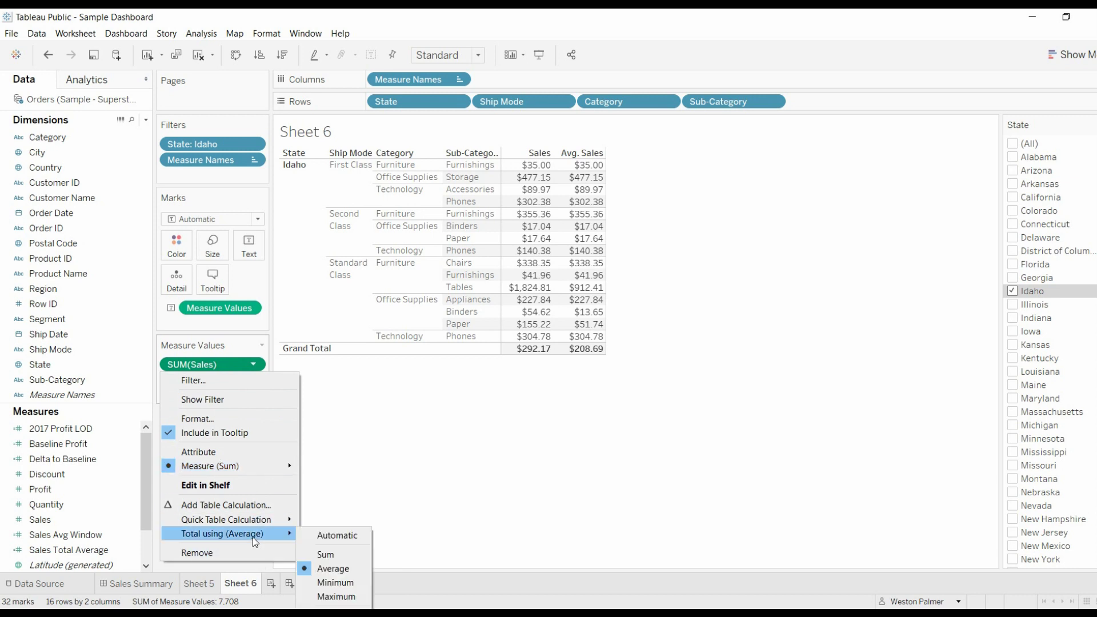
pyautogui.click(326, 553)
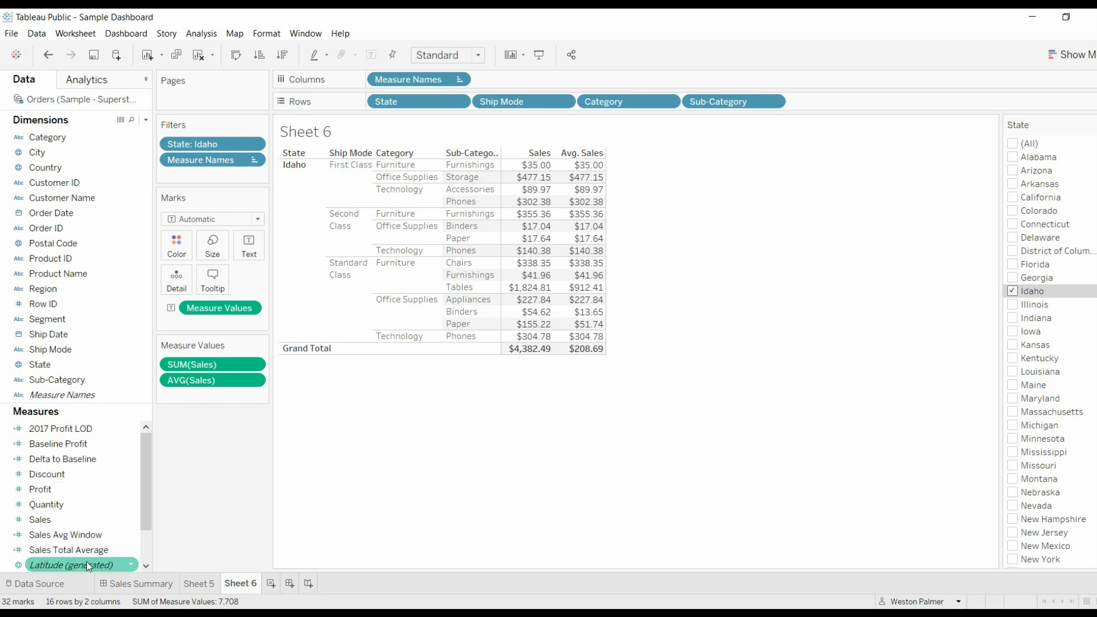
# Step: Review the TOTAL(AVG([Sales])) formula and add Sales Total Average as a third column
pyautogui.click(133, 554)
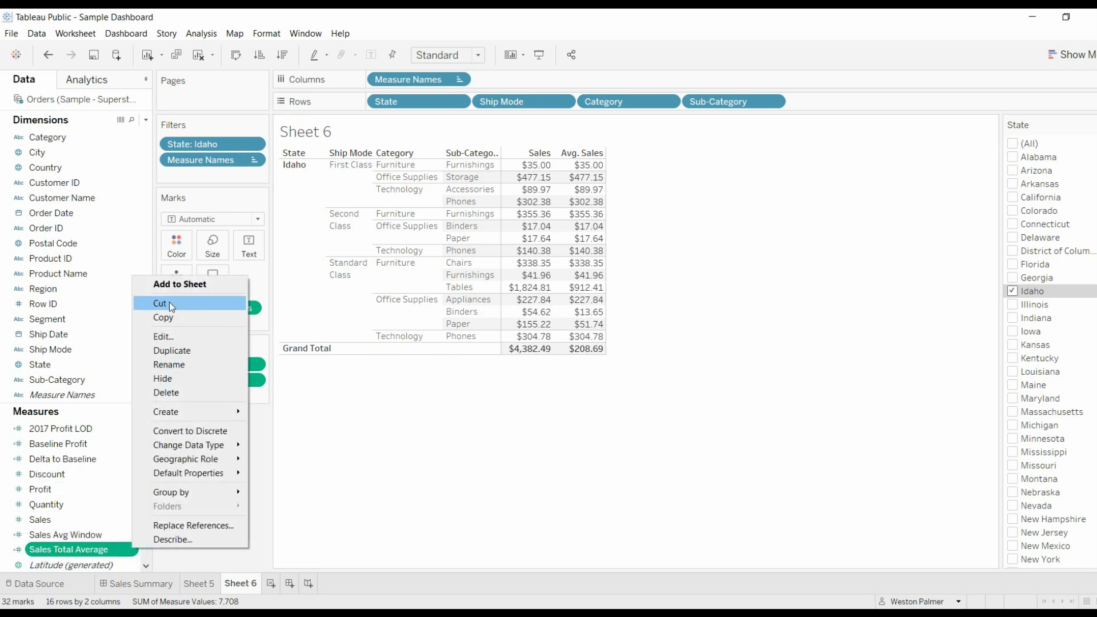
pyautogui.click(169, 335)
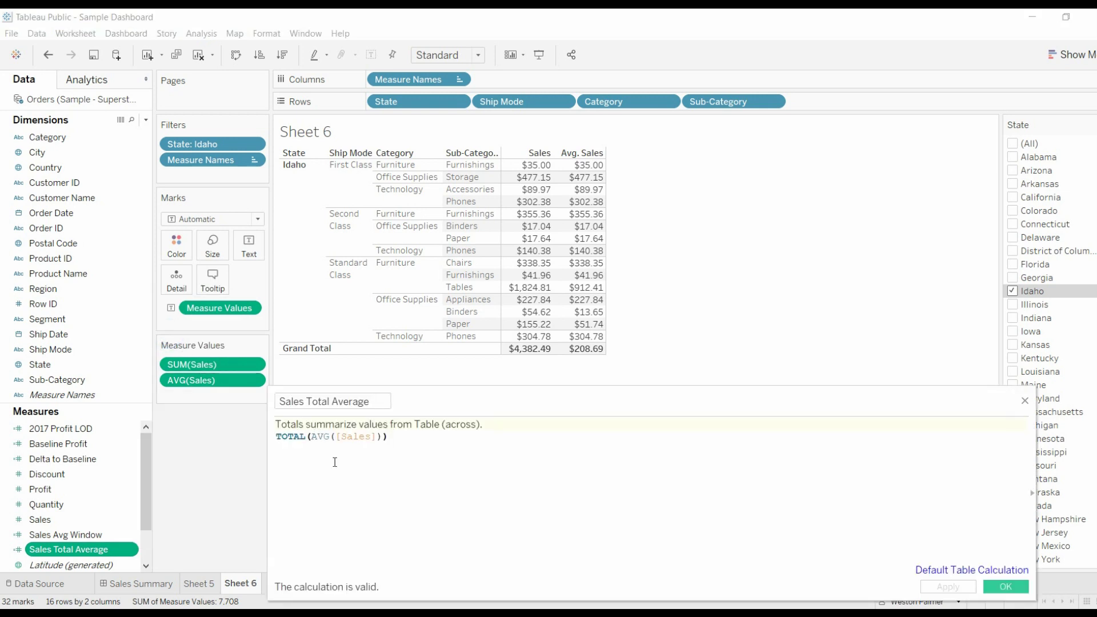
pyautogui.keyDown('ctrl'); pyautogui.scroll(4, 413, 466); pyautogui.keyUp('ctrl')
pyautogui.keyDown('ctrl'); pyautogui.scroll(3, 423, 524); pyautogui.keyUp('ctrl')
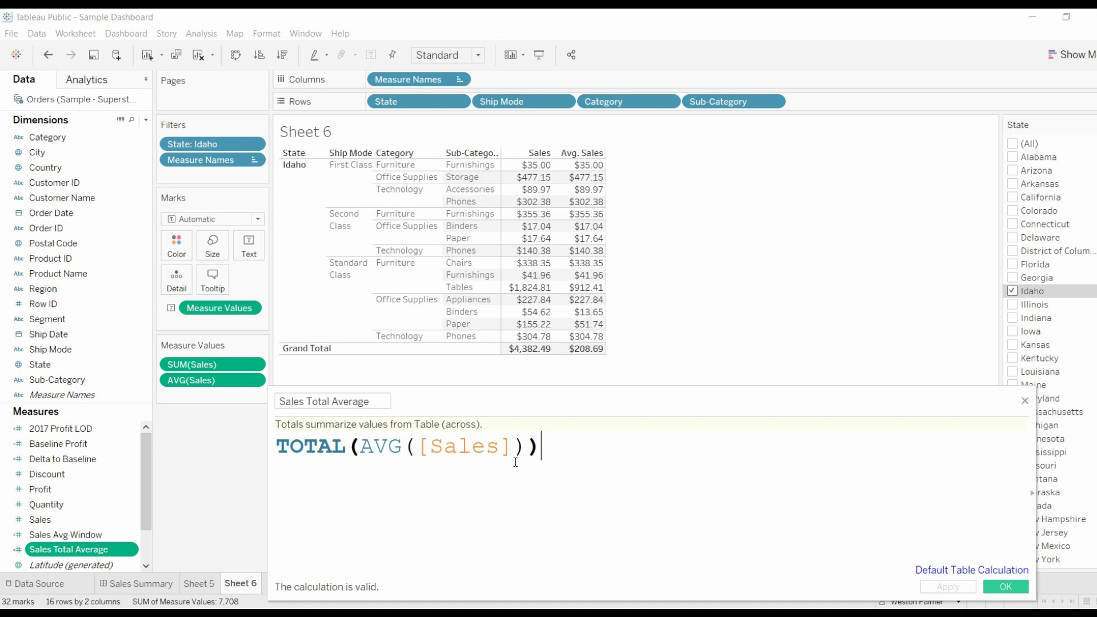
pyautogui.click(1007, 588)
pyautogui.moveTo(67, 551); pyautogui.dragTo(195, 395)
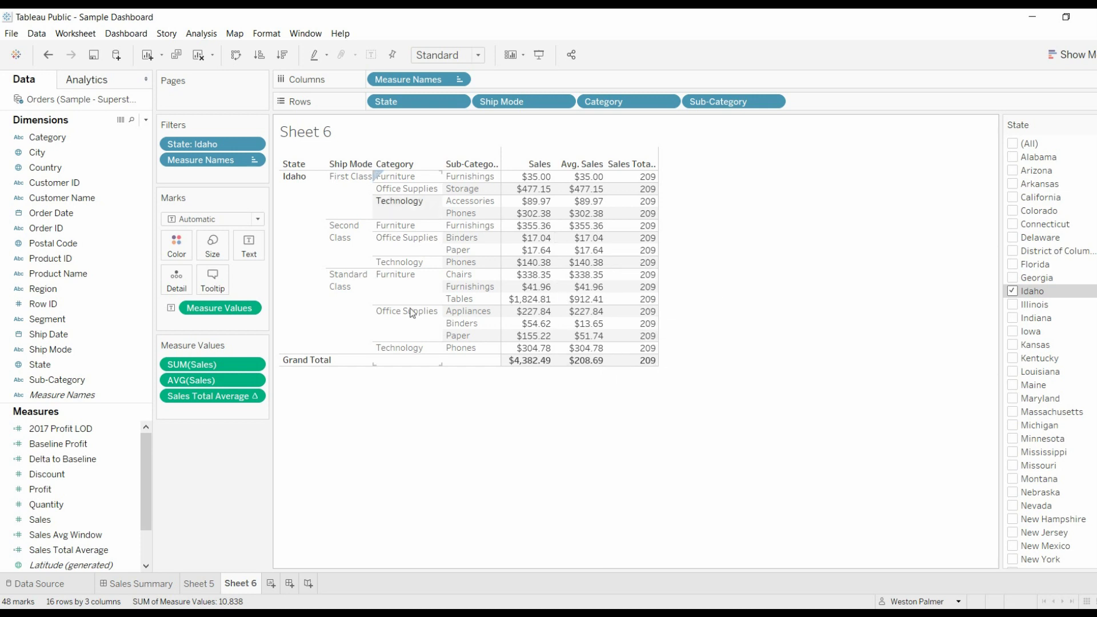
# Step: Check the tooltips confirming Sales Total Average reads 209 on every row and the Grand Total
pyautogui.moveTo(595, 371)
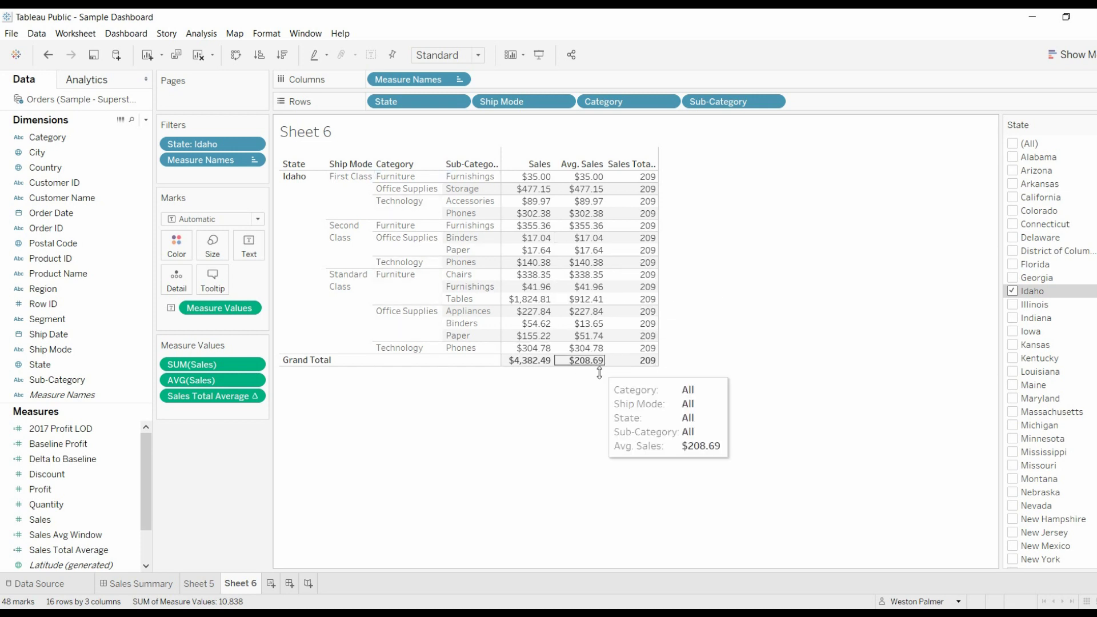
pyautogui.moveTo(656, 328)
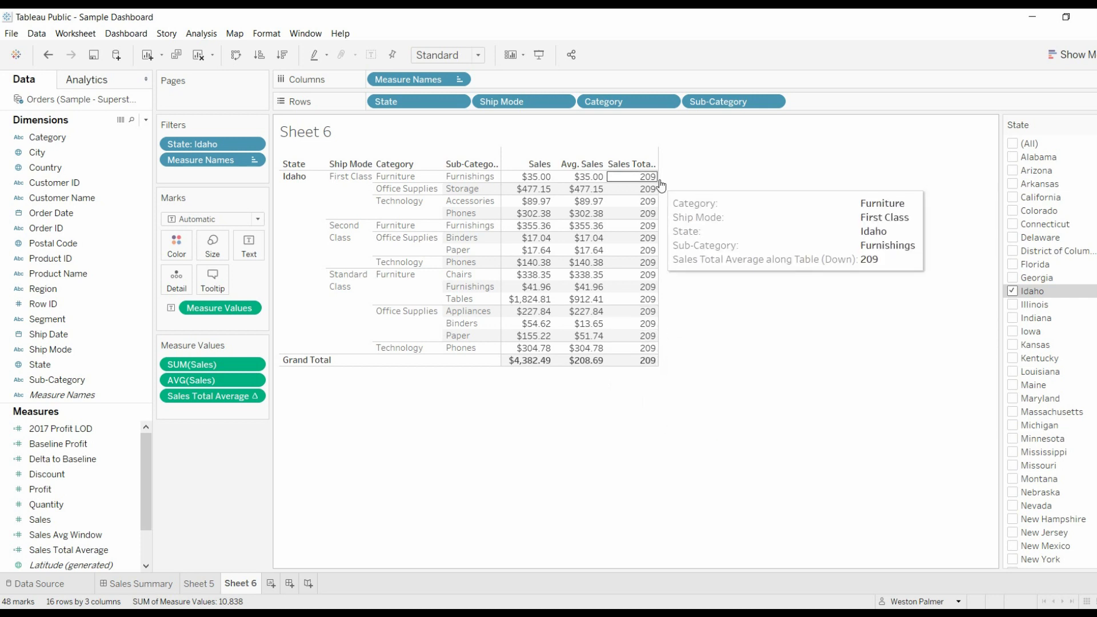
pyautogui.moveTo(658, 189)
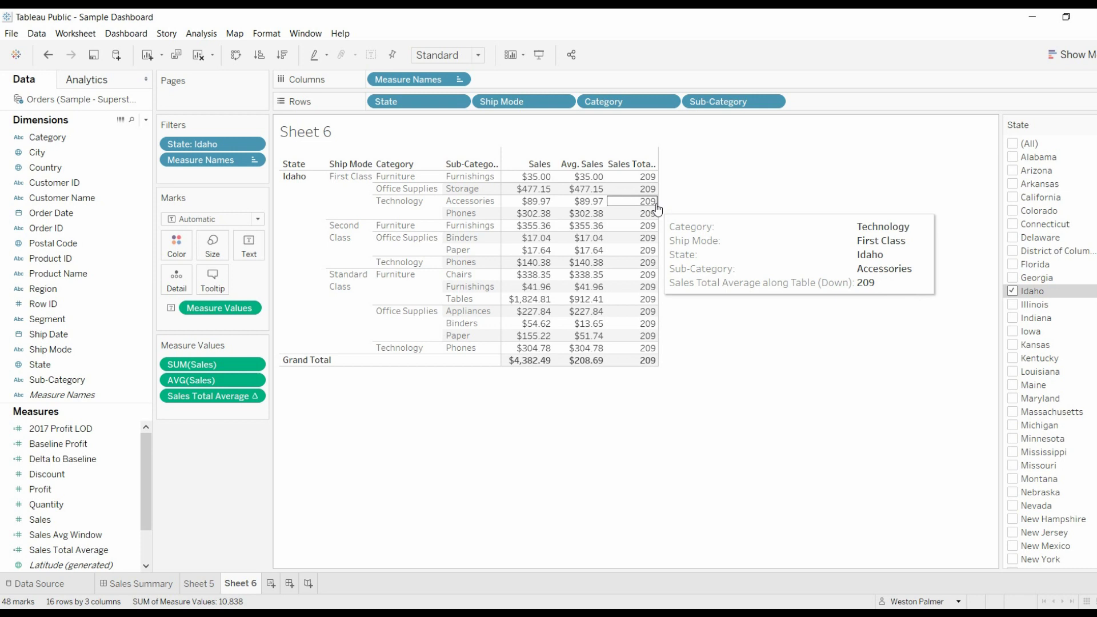
pyautogui.moveTo(661, 226)
pyautogui.moveTo(658, 251)
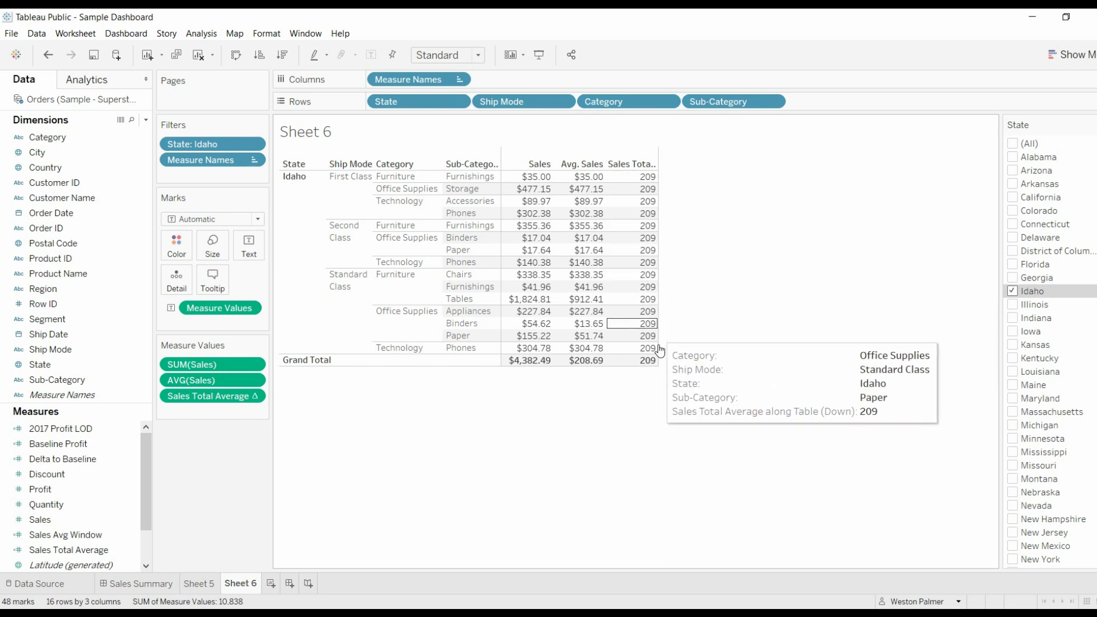
pyautogui.moveTo(660, 350)
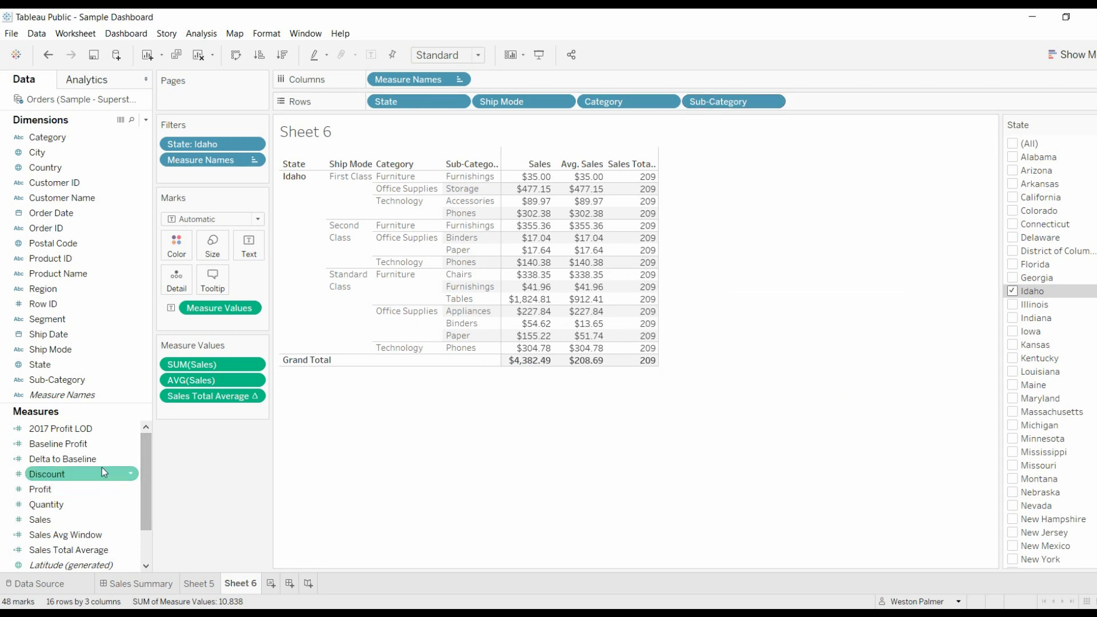
# Step: Review Sales Avg Window's WINDOW_avg(SUM([Sales])) formula and add it as a column showing 292 per row
pyautogui.rightClick(131, 537)
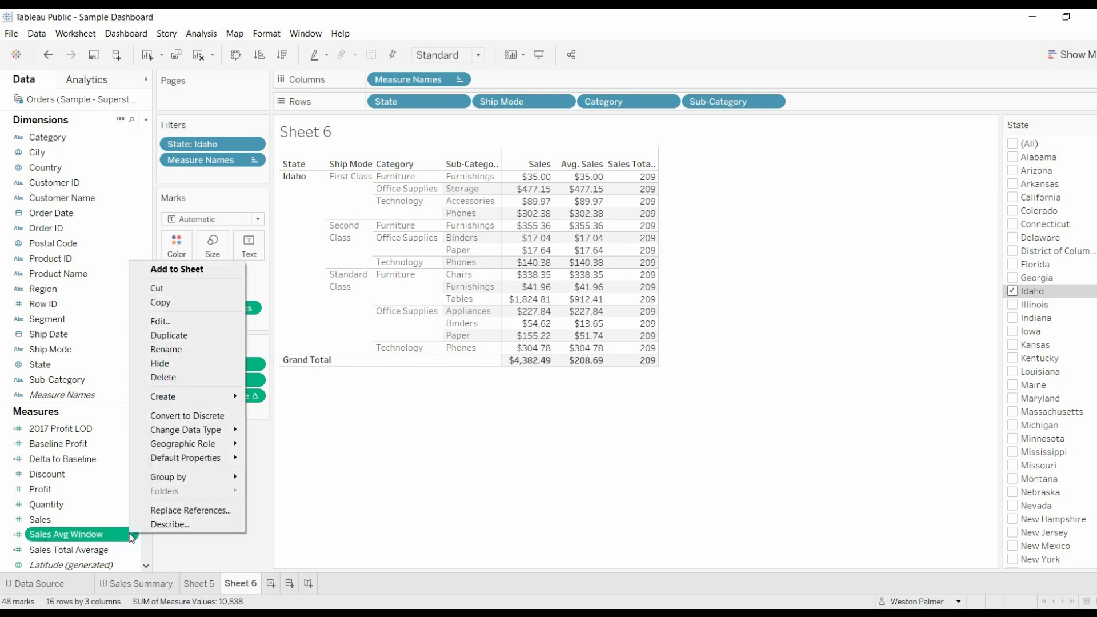
pyautogui.click(146, 323)
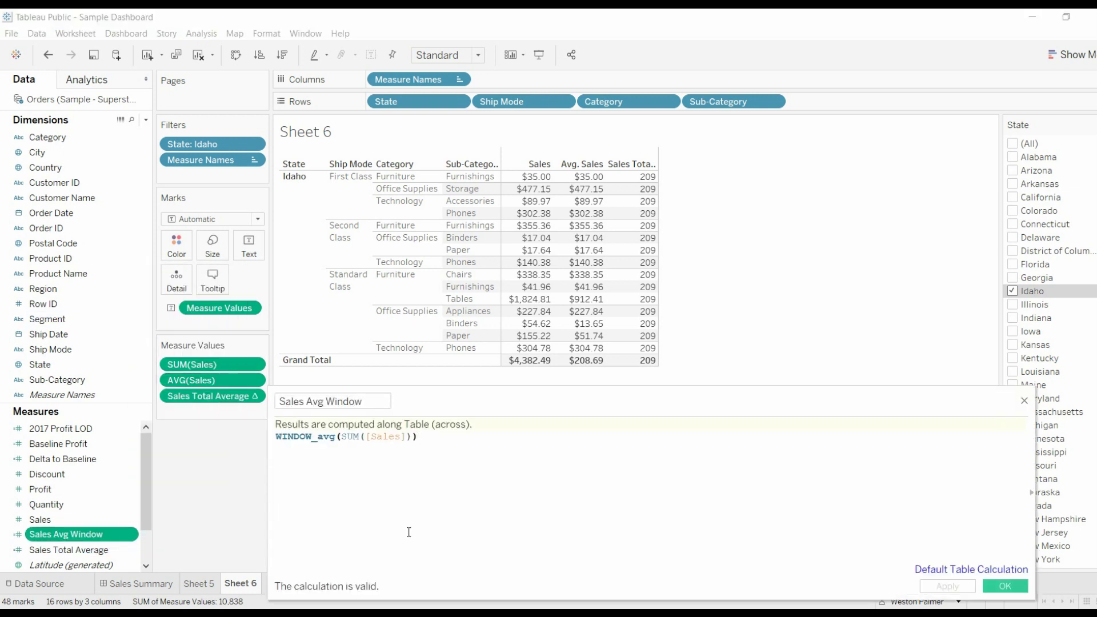
pyautogui.scroll(4, 409, 532)
pyautogui.scroll(1, 408, 532)
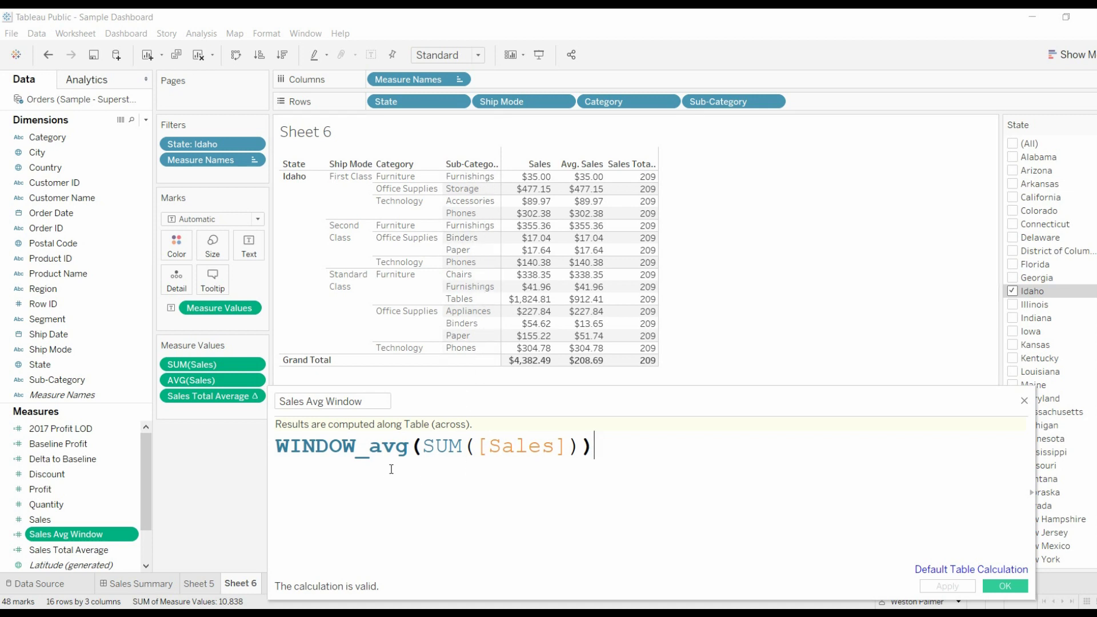
pyautogui.click(1013, 587)
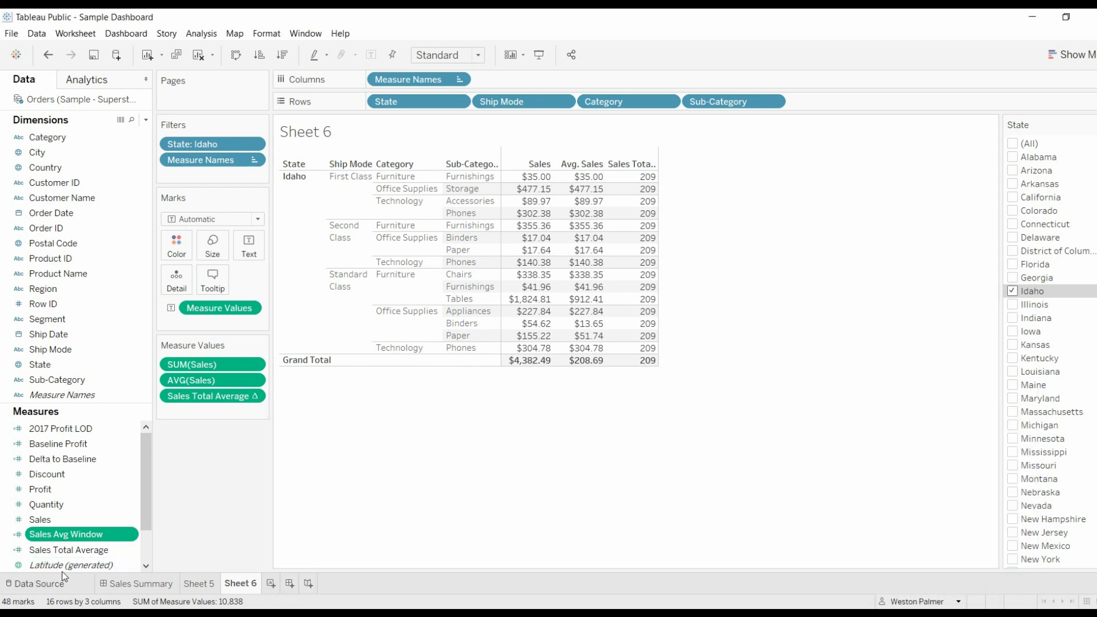
pyautogui.click(66, 537)
pyautogui.moveTo(66, 540); pyautogui.dragTo(183, 416)
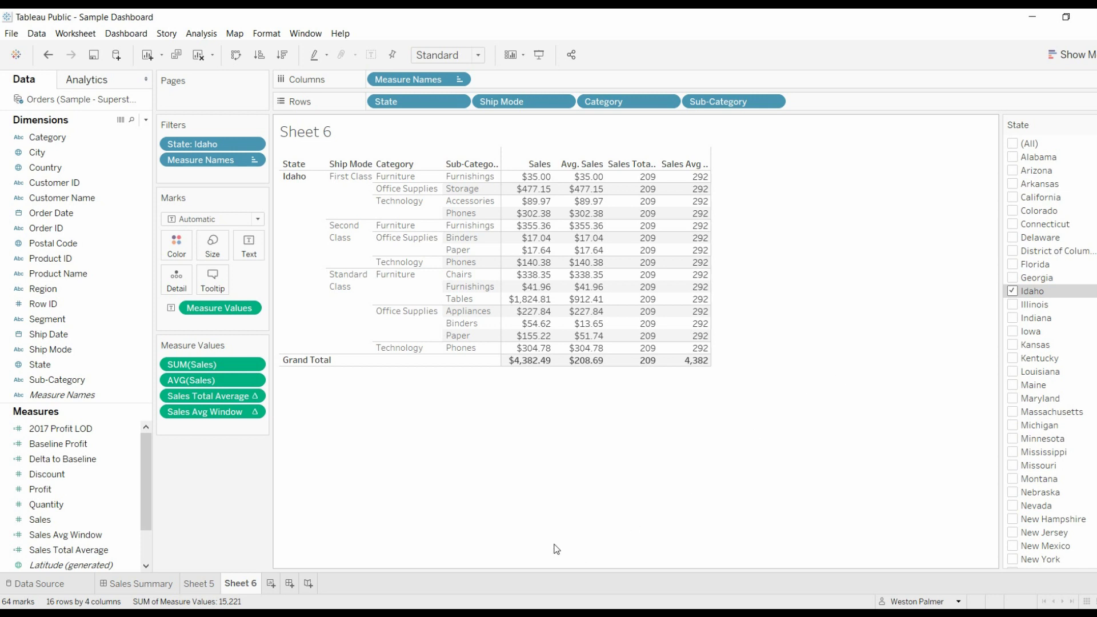
# Step: Remove Ship Mode, Category and Sub-Category from the rows, then undo once to restore Sub-Category
pyautogui.moveTo(698, 369)
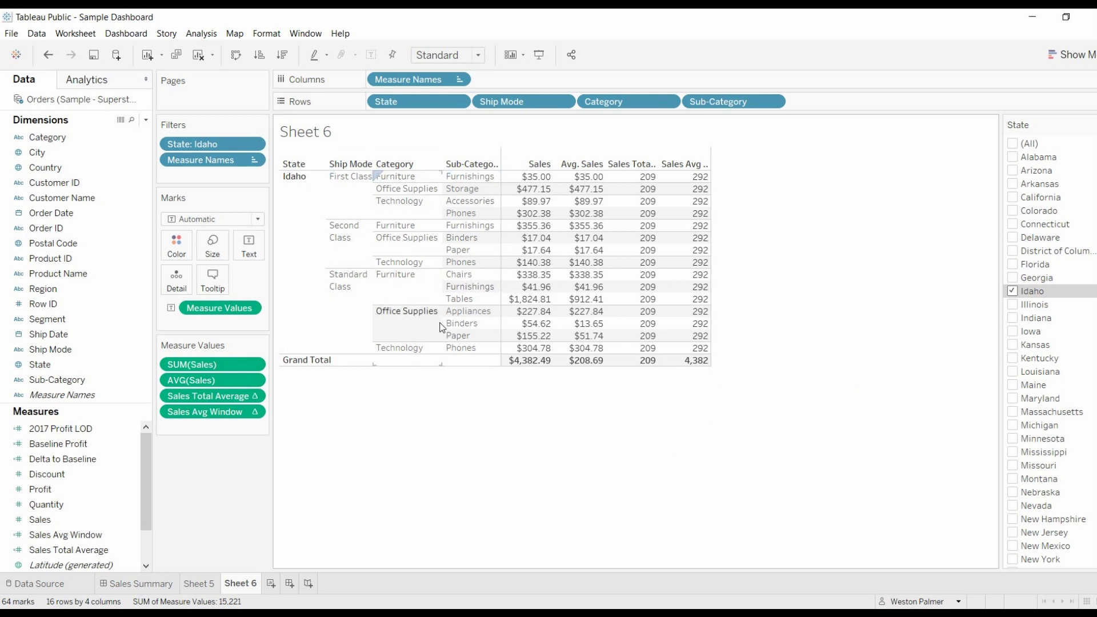
pyautogui.moveTo(521, 102); pyautogui.dragTo(629, 20)
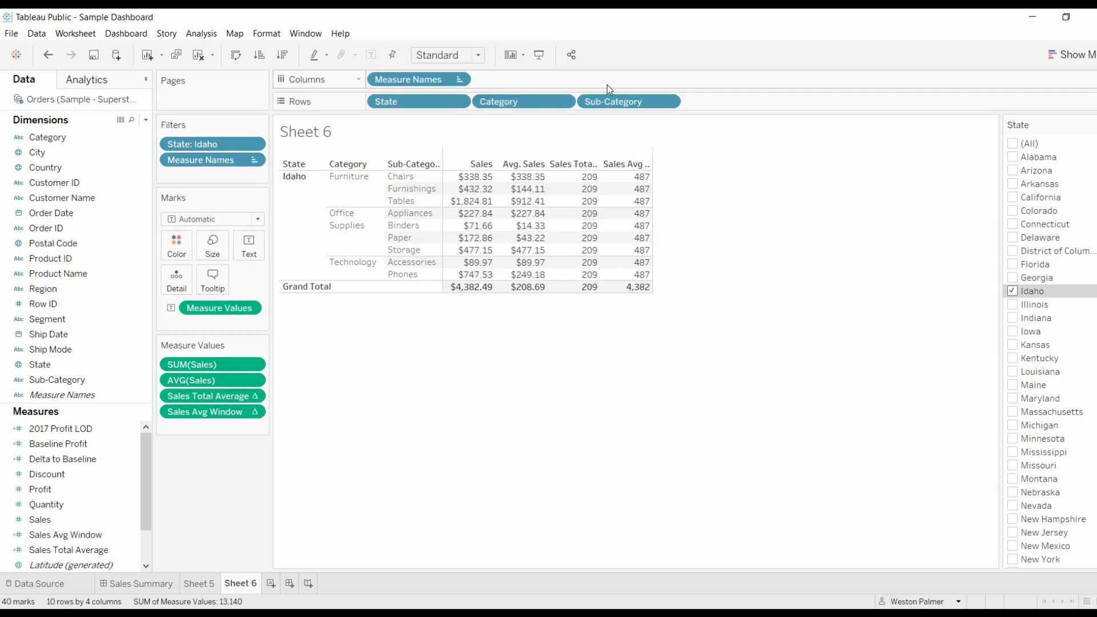
pyautogui.moveTo(547, 100); pyautogui.dragTo(599, 17)
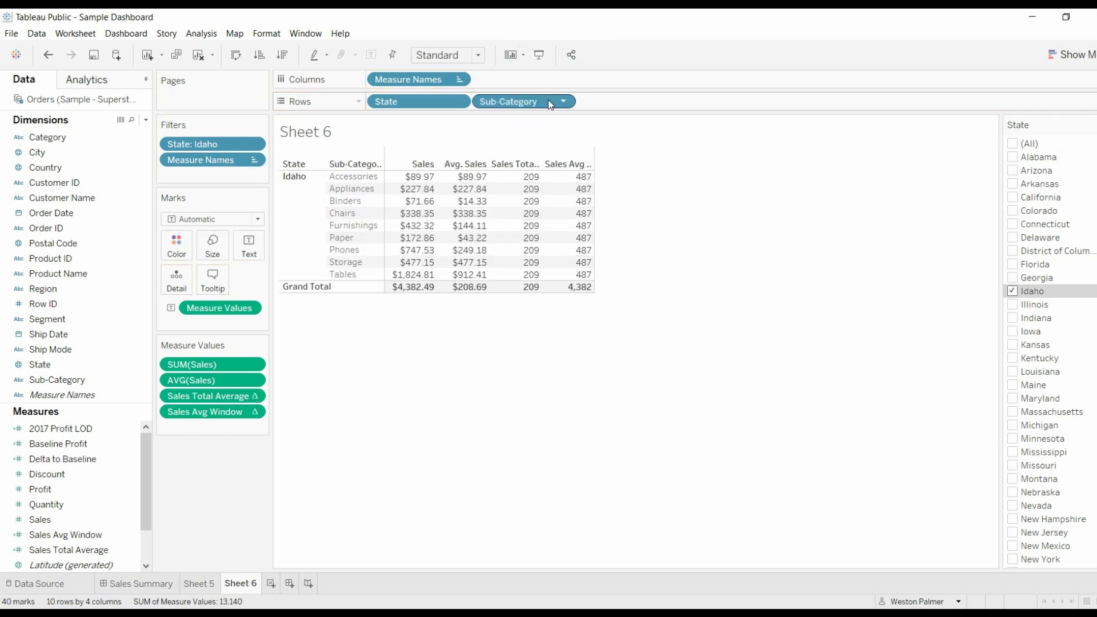
pyautogui.moveTo(548, 100); pyautogui.dragTo(613, 24)
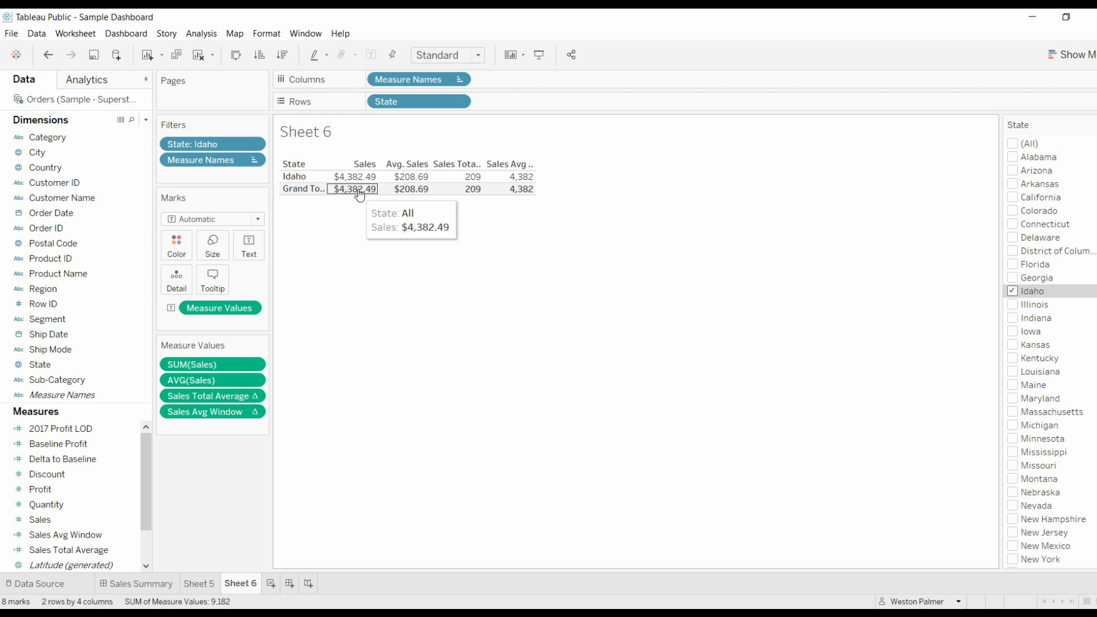
pyautogui.moveTo(371, 191)
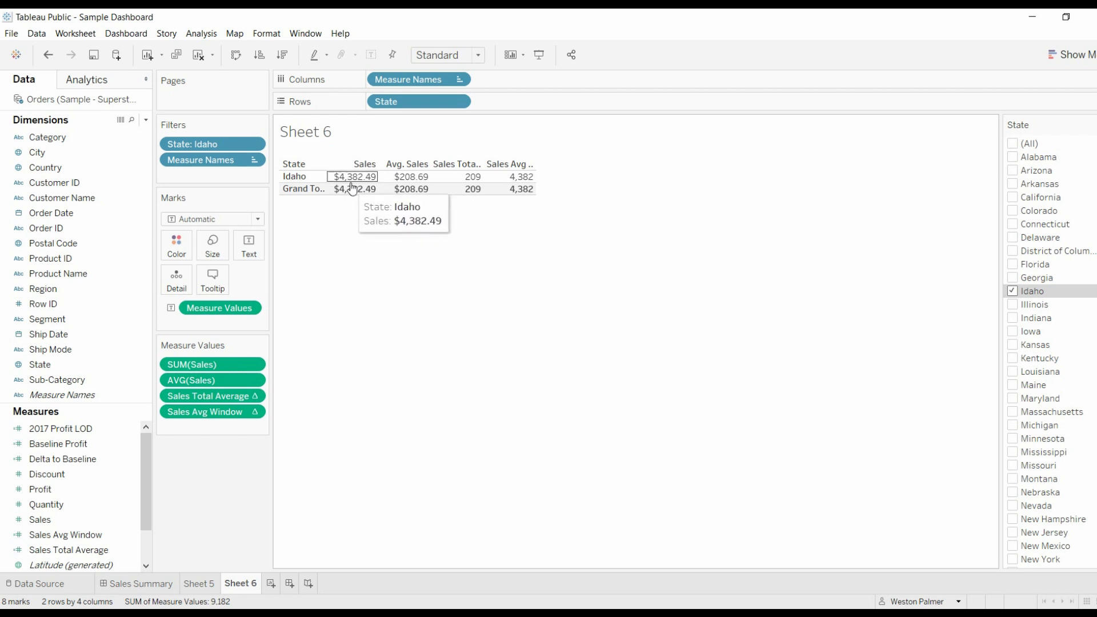
pyautogui.moveTo(516, 183)
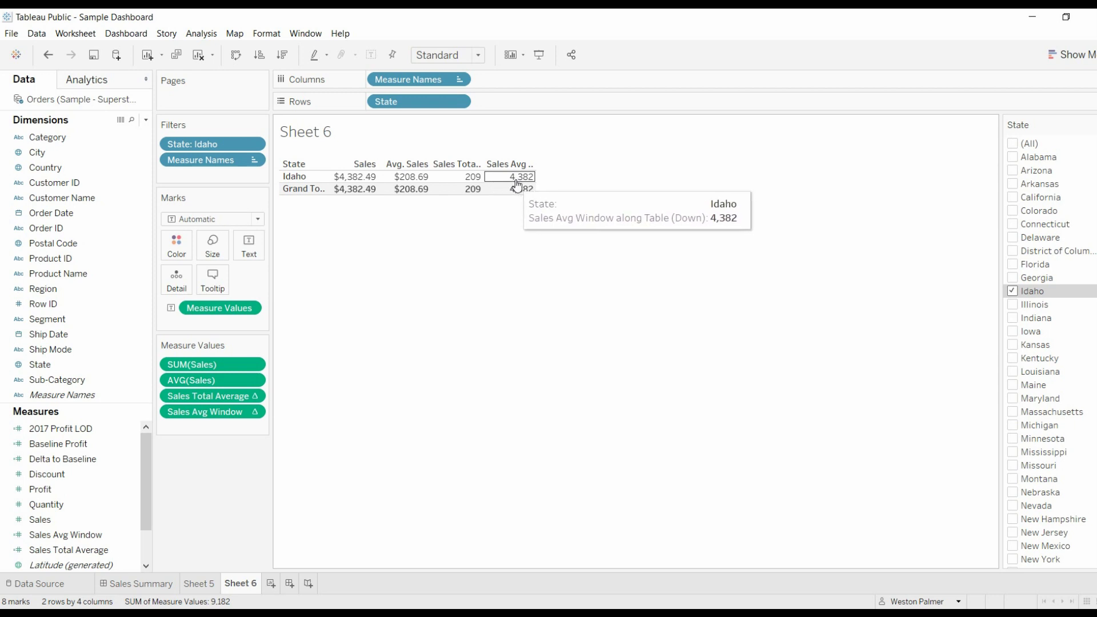
pyautogui.click(50, 57)
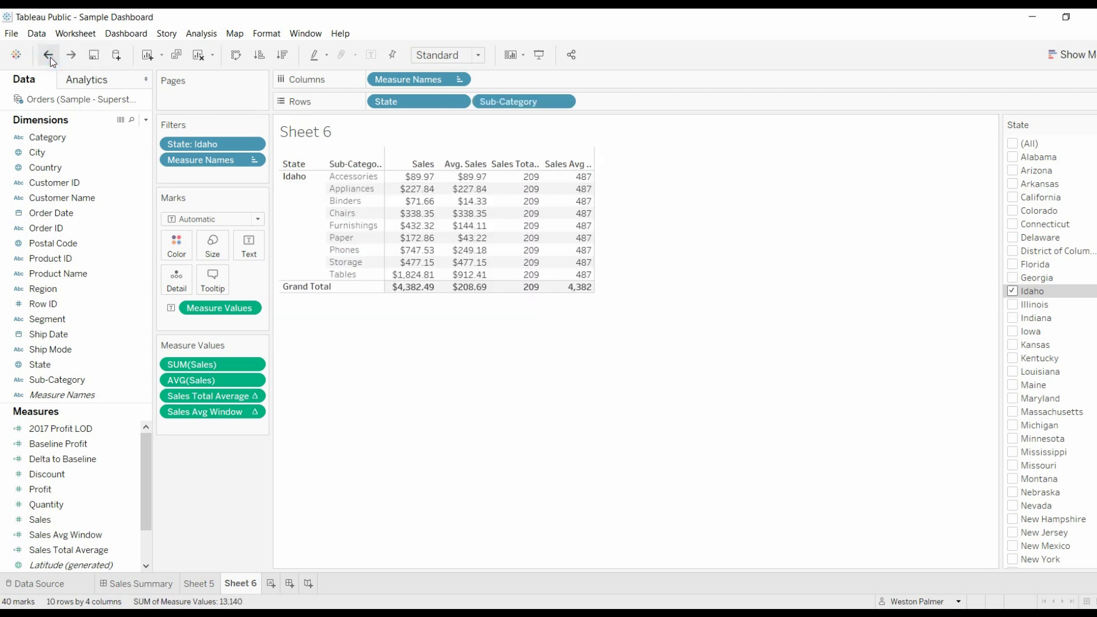
# Step: Restore Category and Ship Mode rows, add Order ID and Product ID with all members, then remove Order ID
pyautogui.click(50, 57)
pyautogui.click(50, 58)
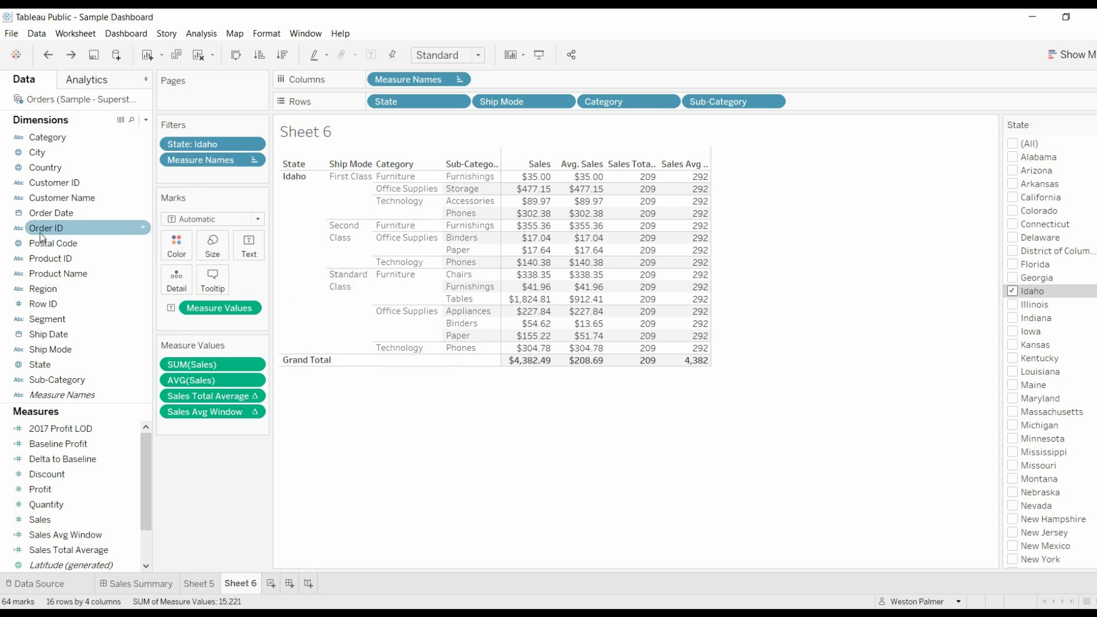
pyautogui.moveTo(53, 228); pyautogui.dragTo(819, 114)
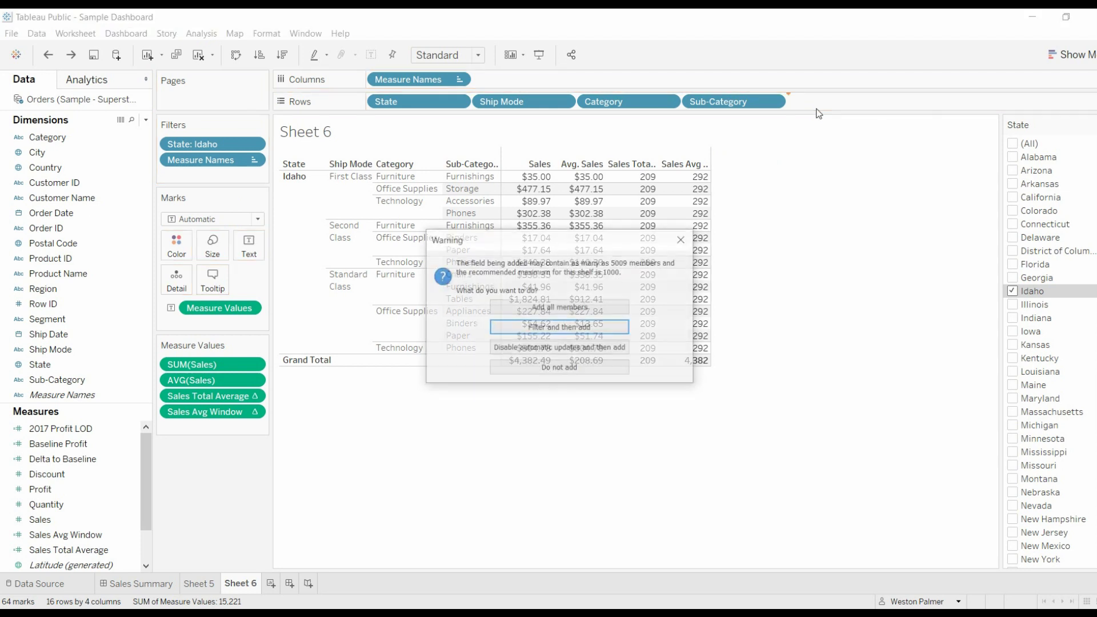
pyautogui.click(553, 309)
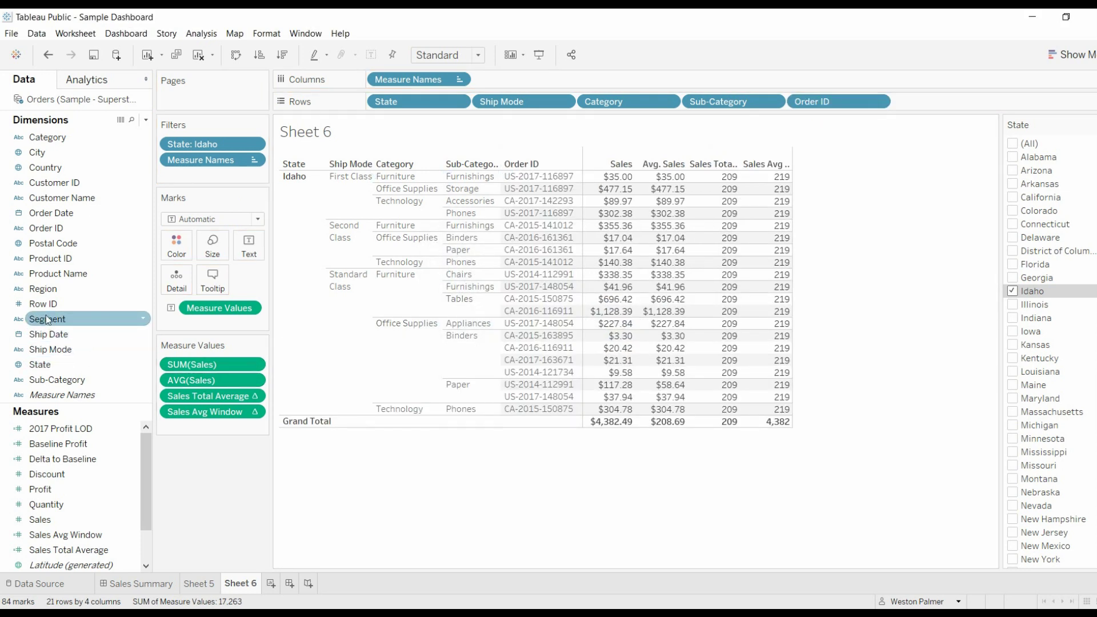
pyautogui.moveTo(49, 260); pyautogui.dragTo(911, 101)
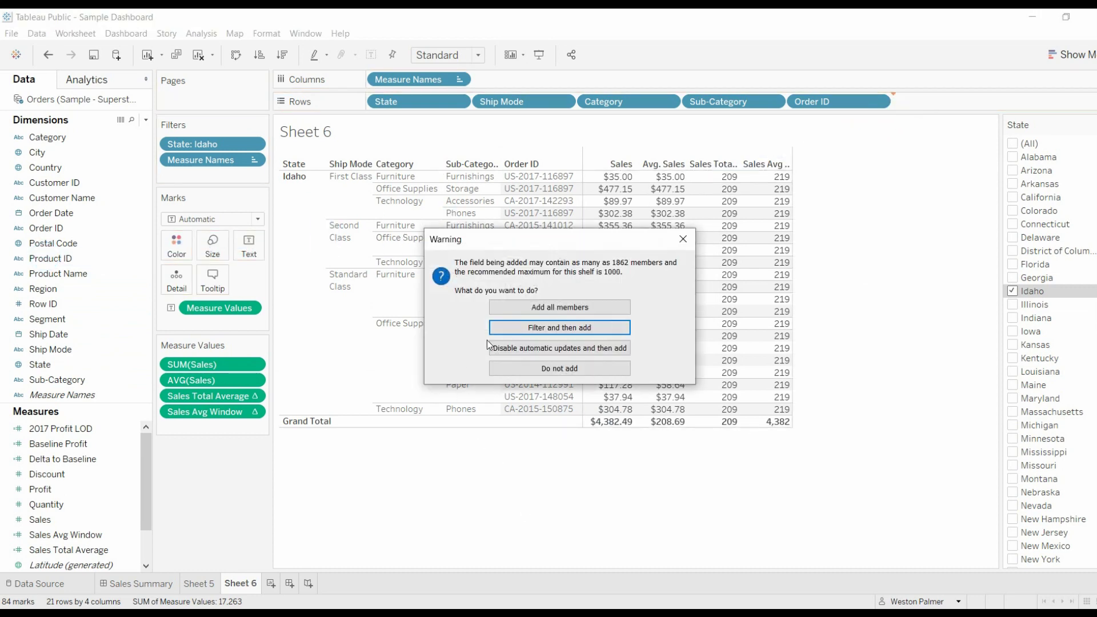
pyautogui.click(548, 313)
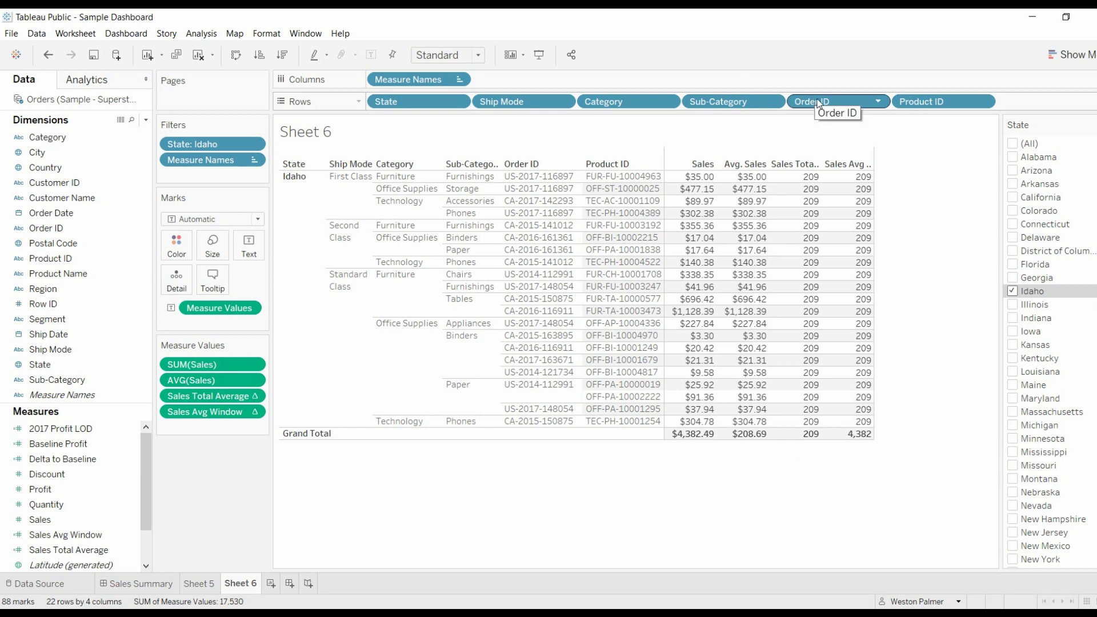
pyautogui.moveTo(819, 102); pyautogui.dragTo(824, 37)
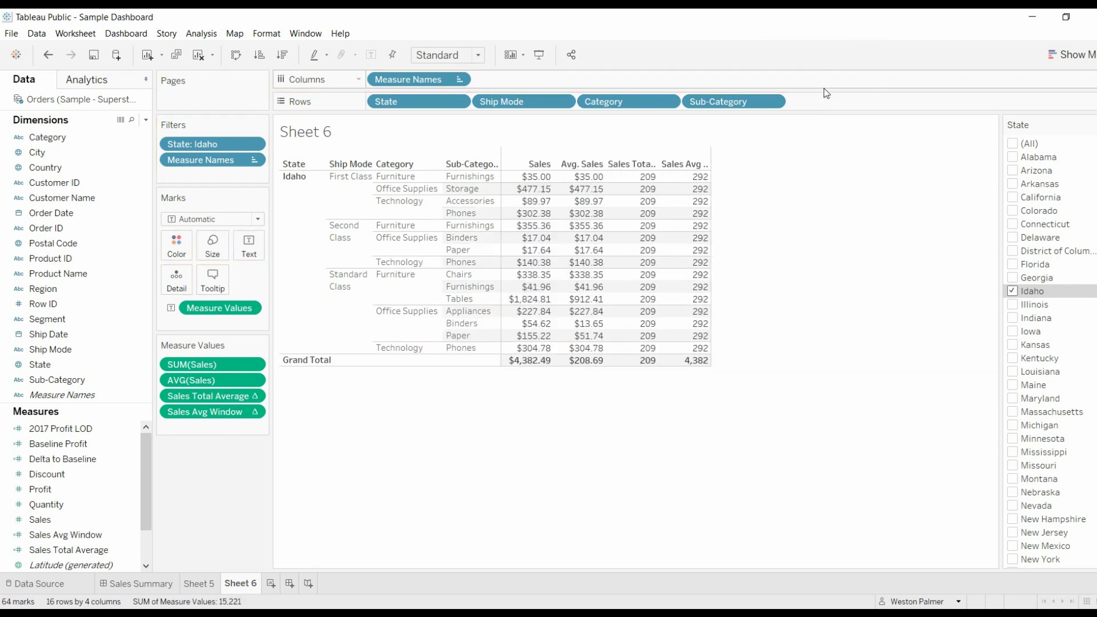
pyautogui.click(129, 550)
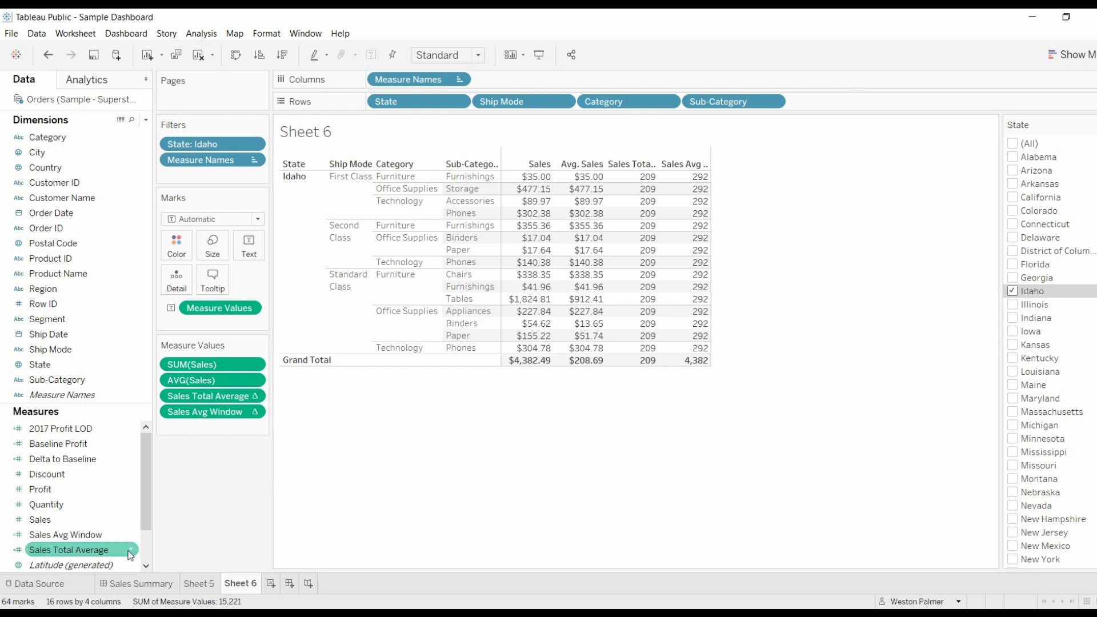
pyautogui.rightClick(129, 550)
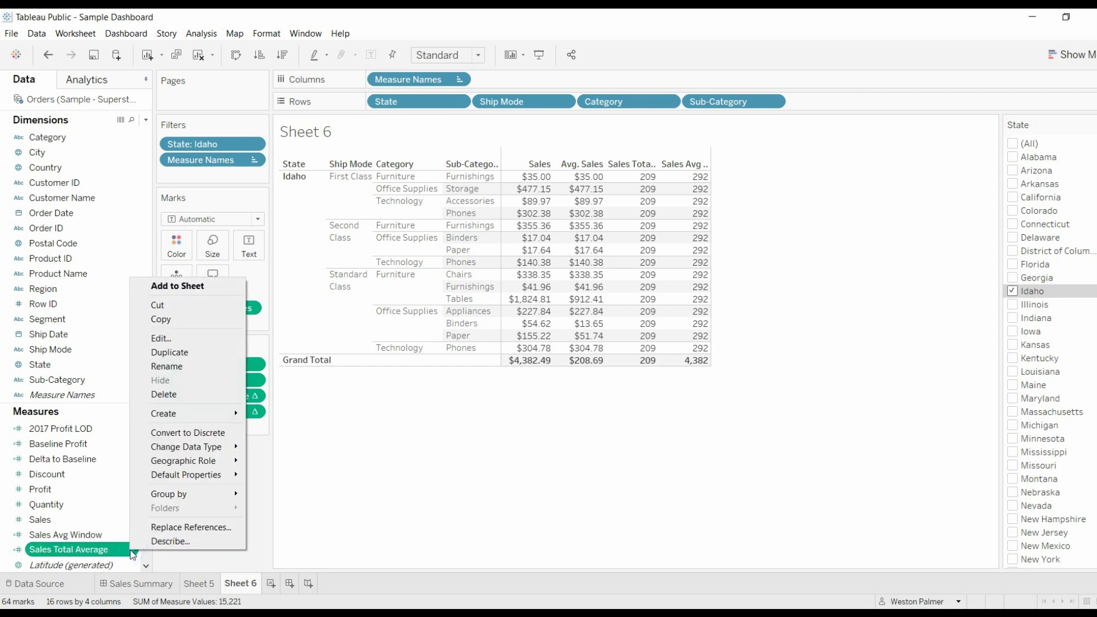
pyautogui.click(166, 340)
pyautogui.scroll(5, 459, 525)
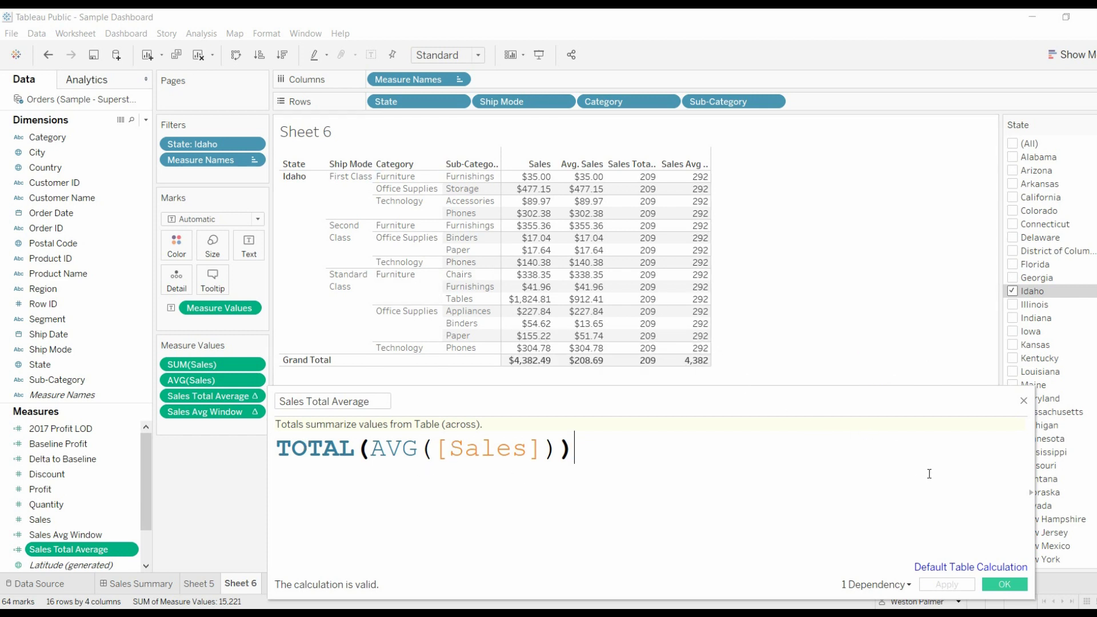
pyautogui.click(1025, 400)
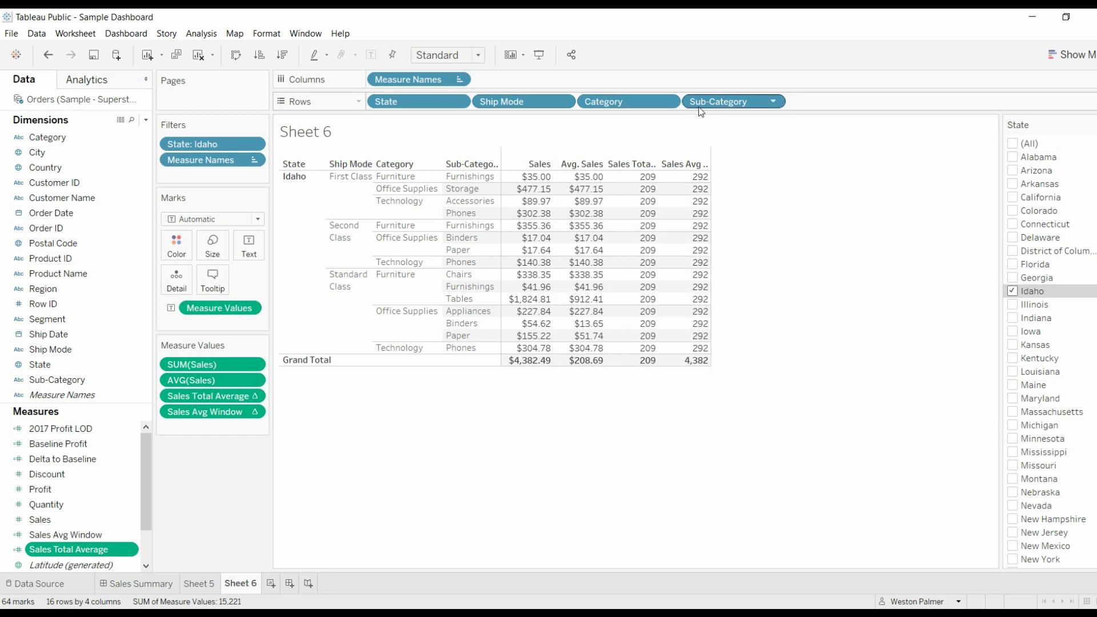
pyautogui.click(133, 536)
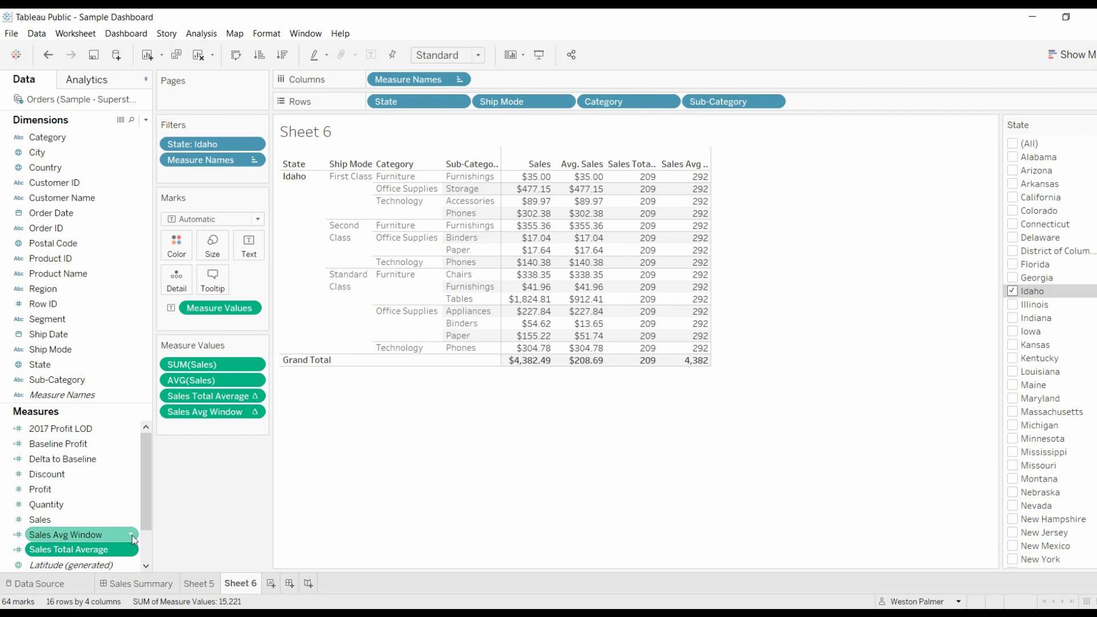
pyautogui.rightClick(132, 540)
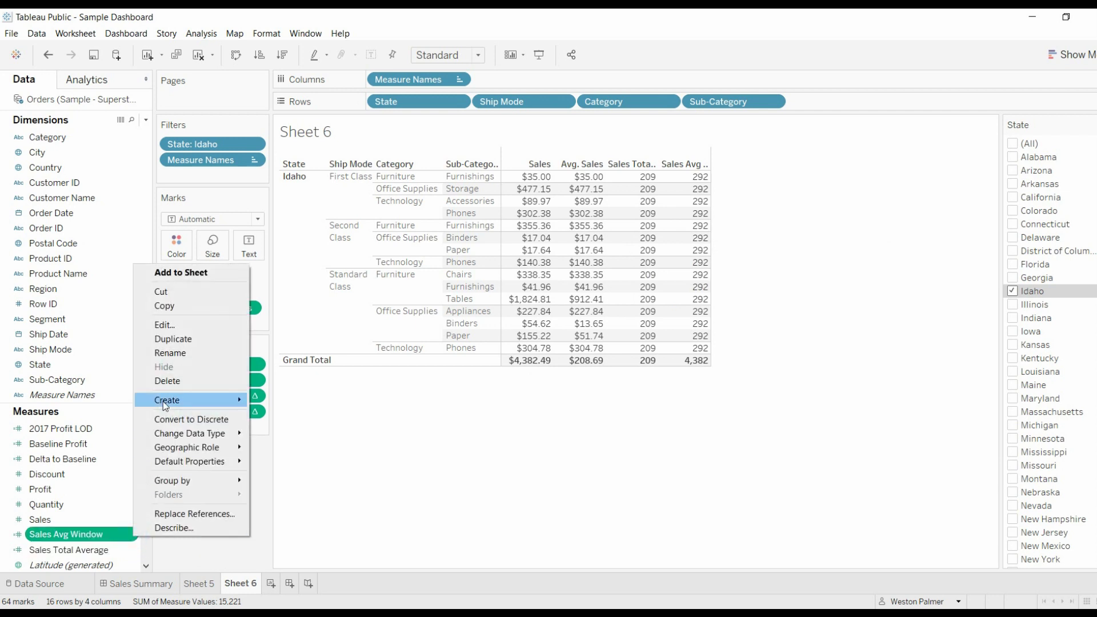
pyautogui.click(177, 323)
pyautogui.scroll(5, 455, 533)
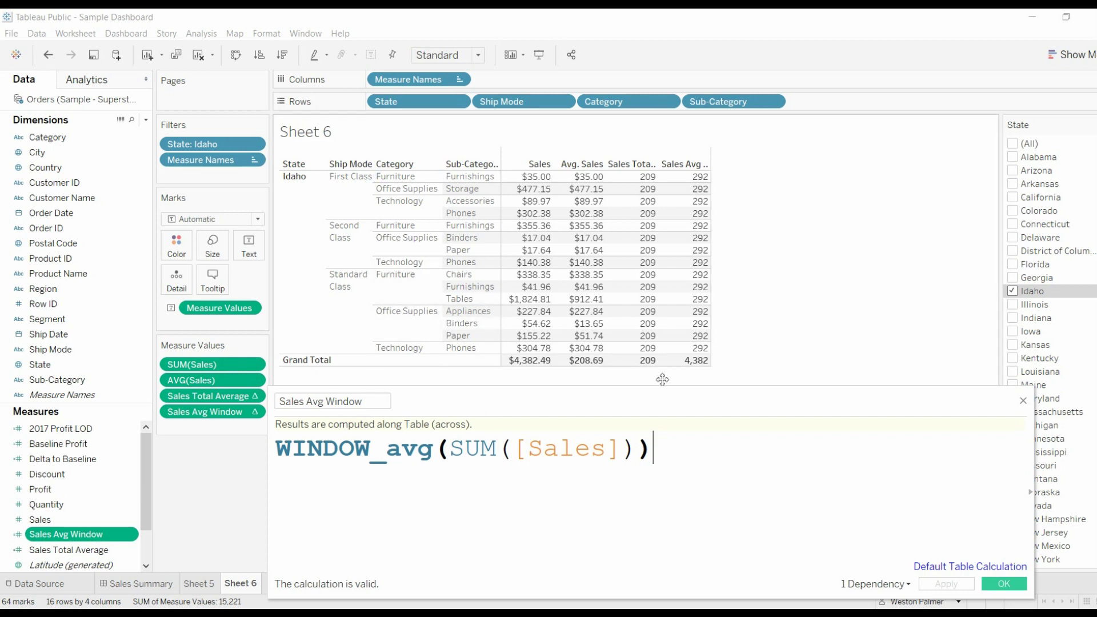
pyautogui.click(1024, 401)
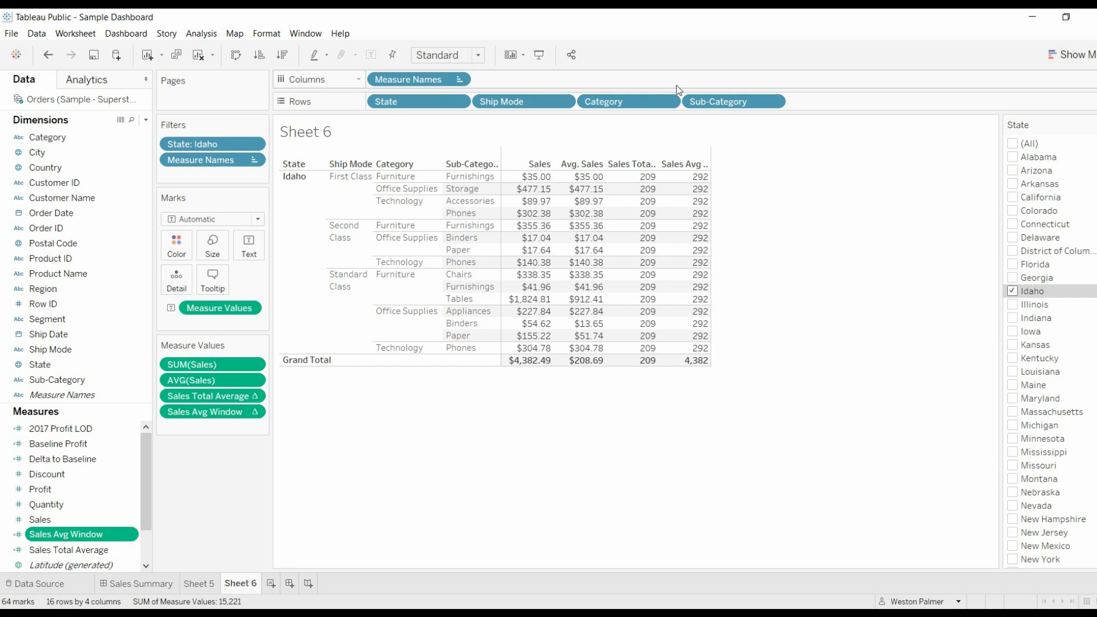
# Step: Remove Sub-Category from Rows, leaving 10 category rows where Sales Avg Window reads 487
pyautogui.moveTo(703, 102); pyautogui.dragTo(729, 44)
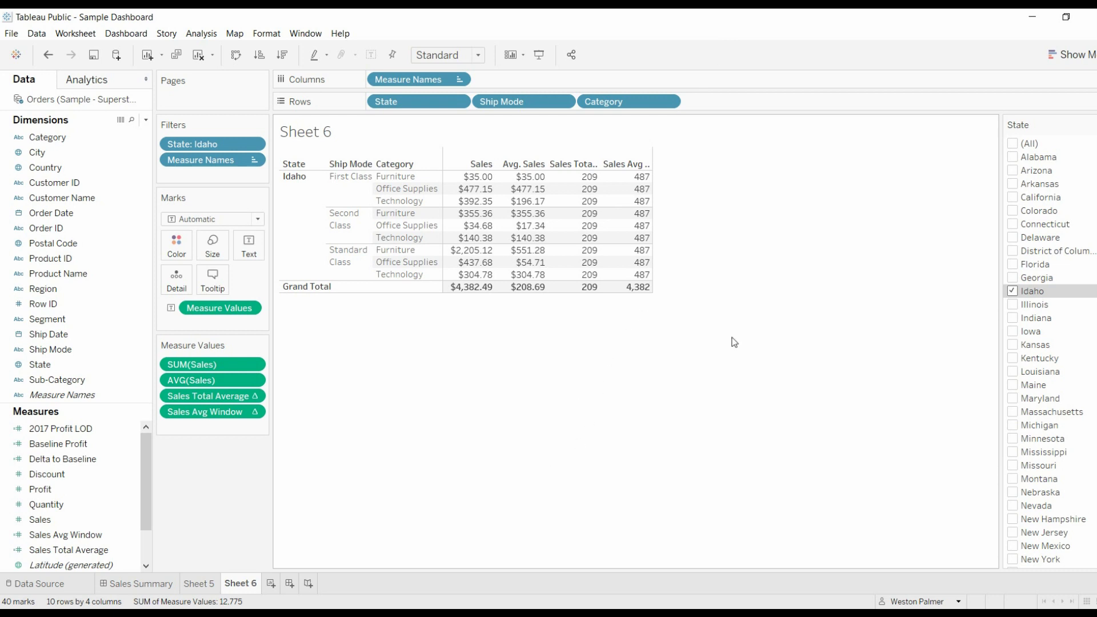
pyautogui.moveTo(653, 275)
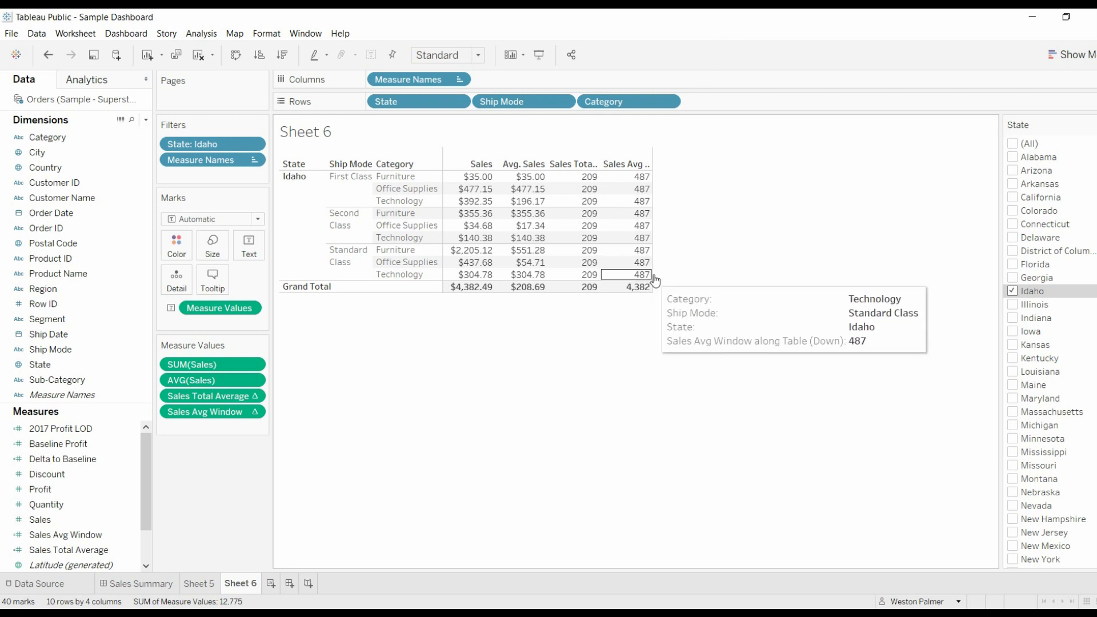
# Step: In Excel, enter the nine category sales in B22:B30 and average them in B31 to get 486.94
pyautogui.moveTo(551, 179)
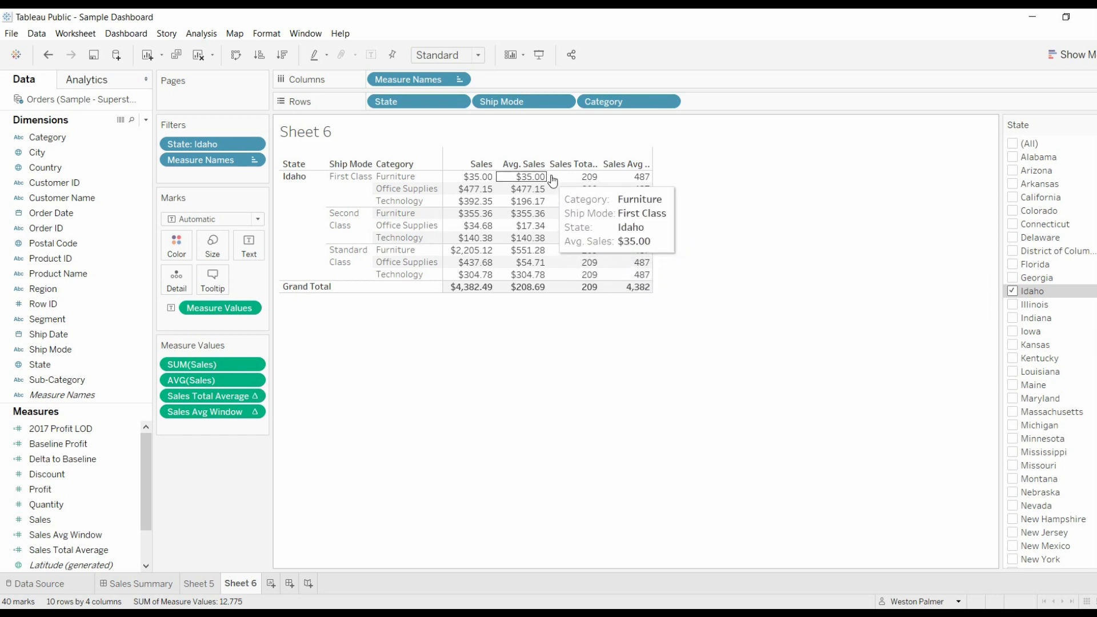
pyautogui.moveTo(551, 283)
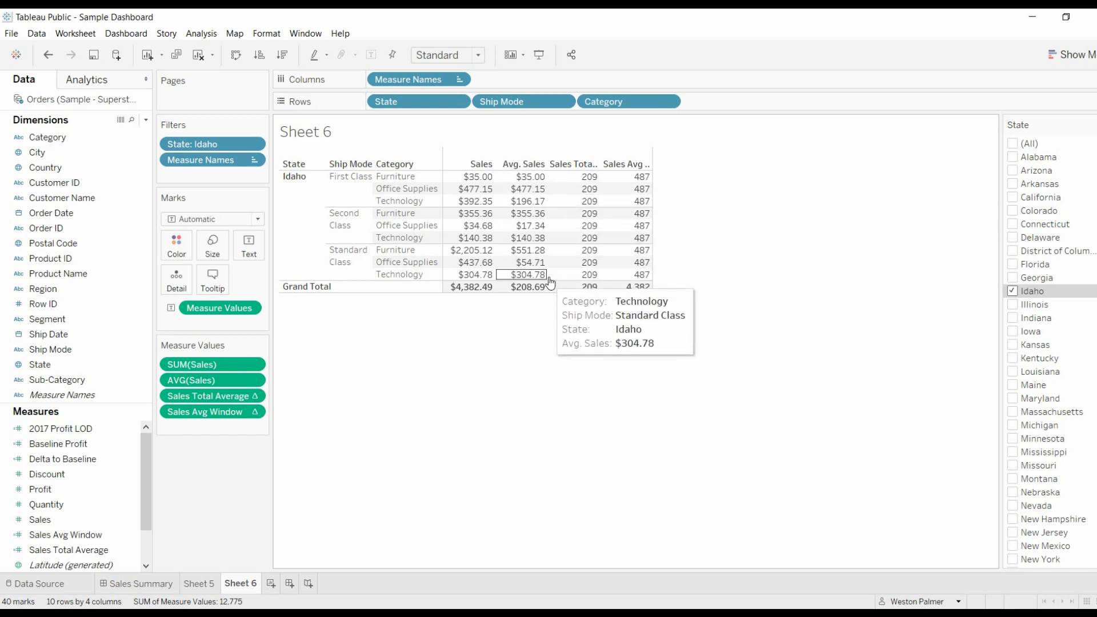
pyautogui.hotkey('alt', 'Tab')
pyautogui.write('35 477.15 392.35')
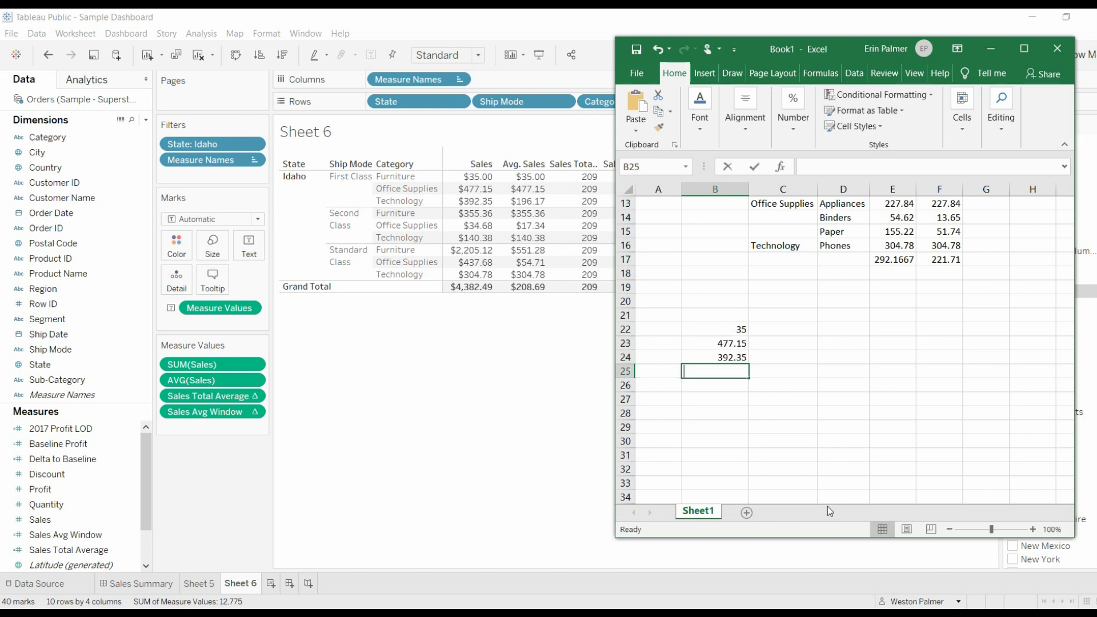
pyautogui.write(' 355.36 34.68 140.38 2205.12 437.68 304.78 =average(B22:B30)')
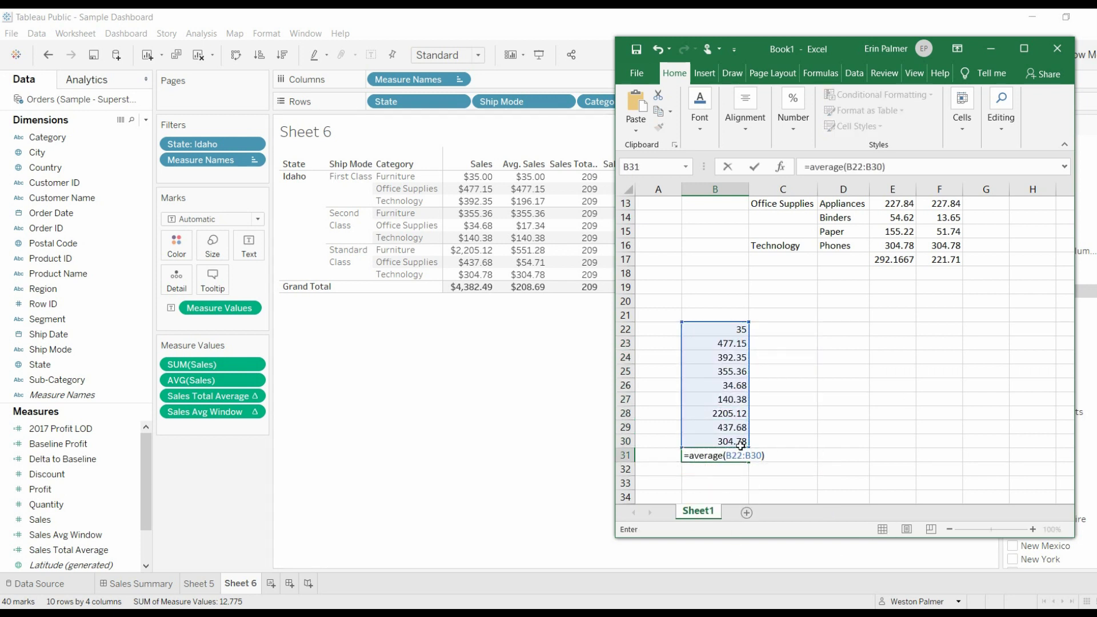
pyautogui.press('Return')
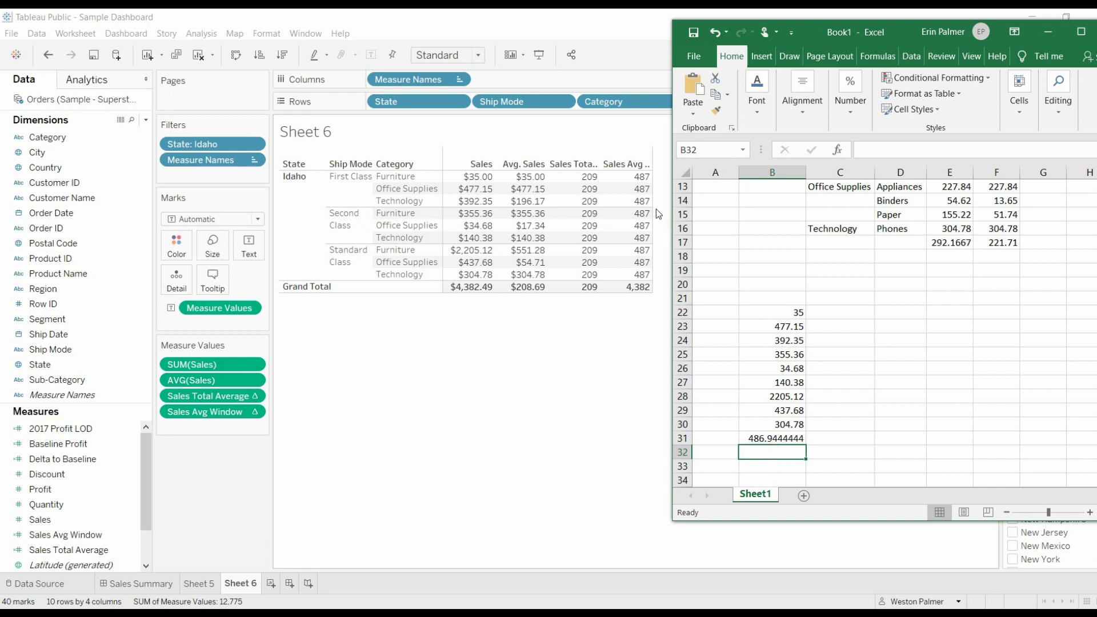
pyautogui.click(655, 338)
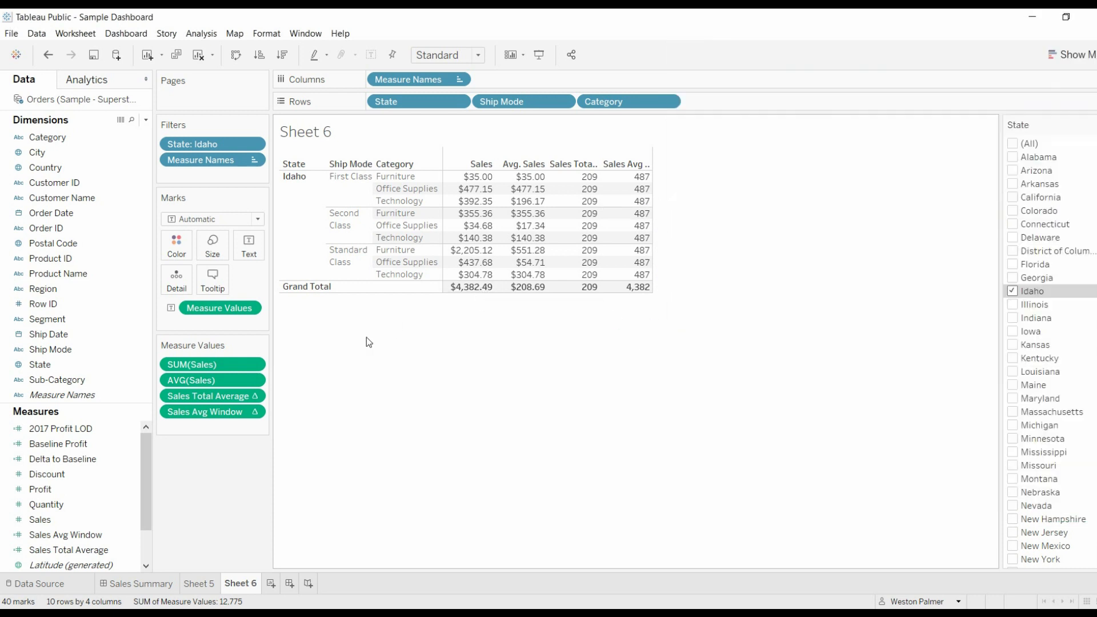
# Step: Set the SUM(Sales) grand total to use Average, so it shows $486.94
pyautogui.click(254, 366)
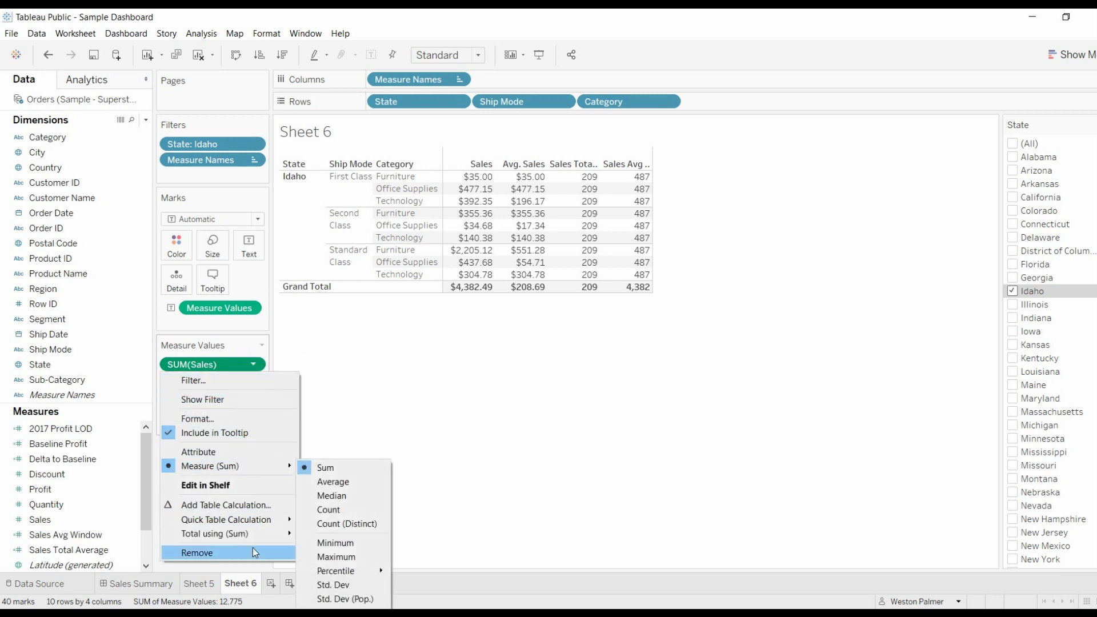
pyautogui.moveTo(275, 535)
pyautogui.click(357, 570)
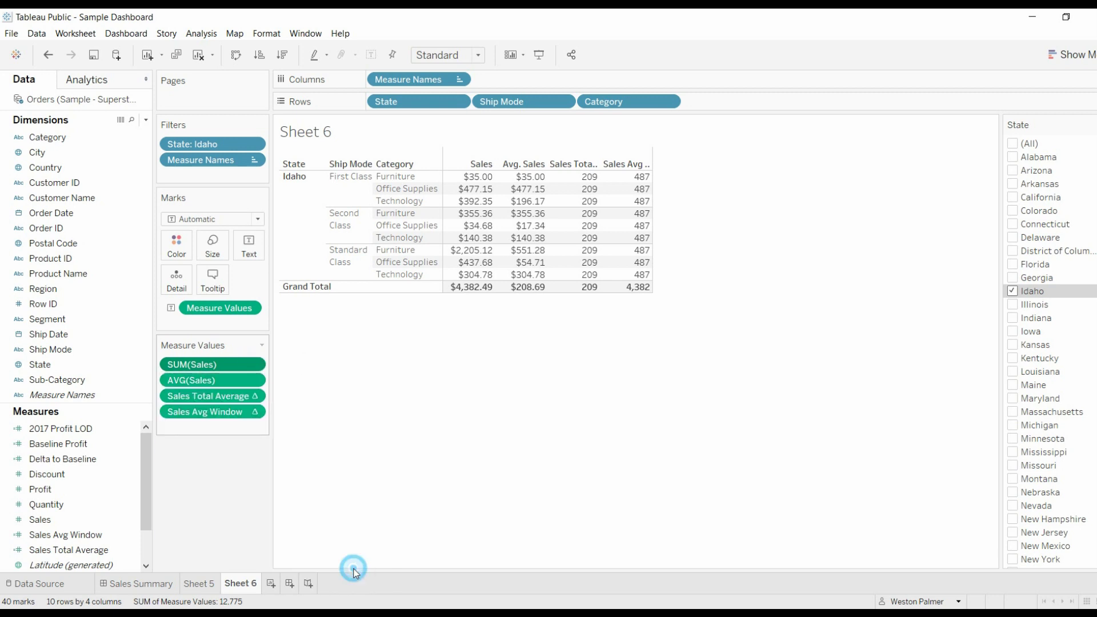
pyautogui.moveTo(492, 287)
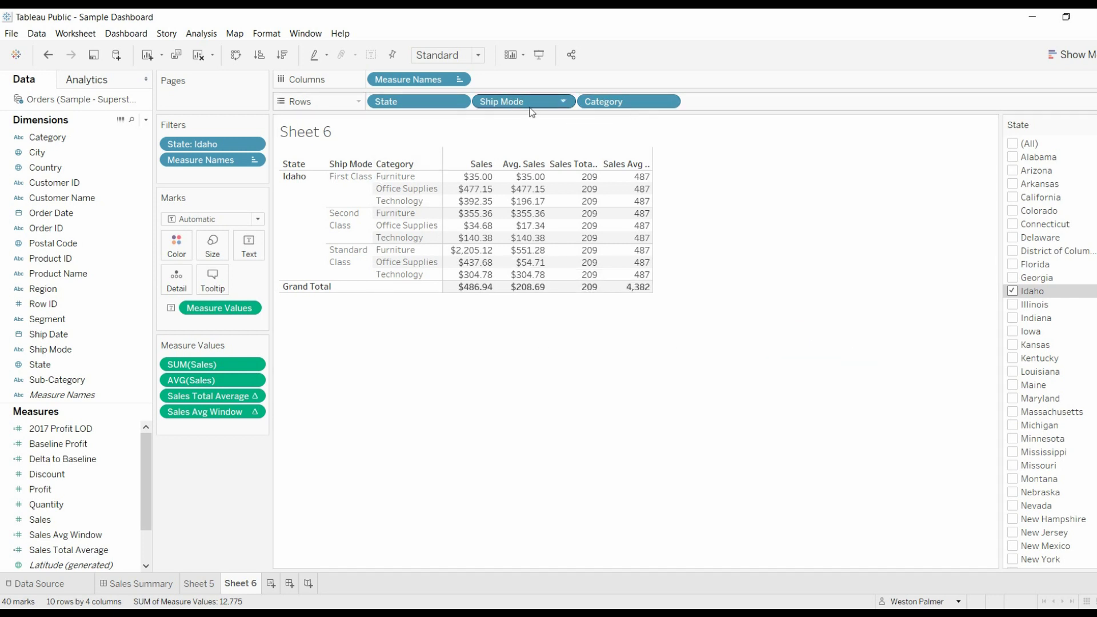
pyautogui.moveTo(533, 105); pyautogui.dragTo(585, 17)
pyautogui.moveTo(531, 102); pyautogui.dragTo(592, 26)
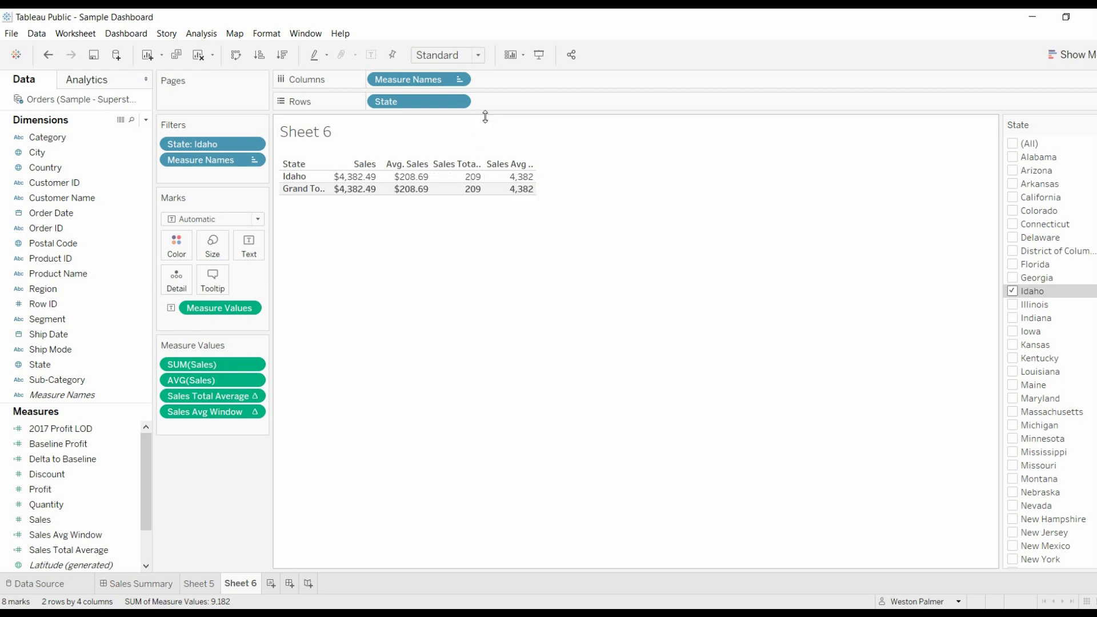
pyautogui.click(45, 60)
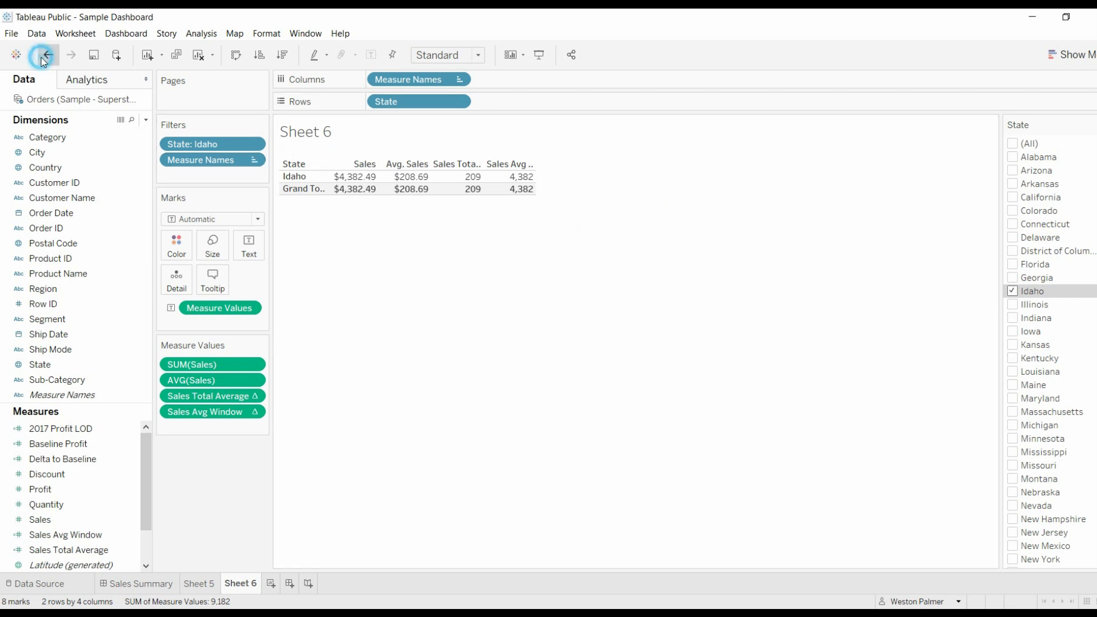
pyautogui.click(44, 60)
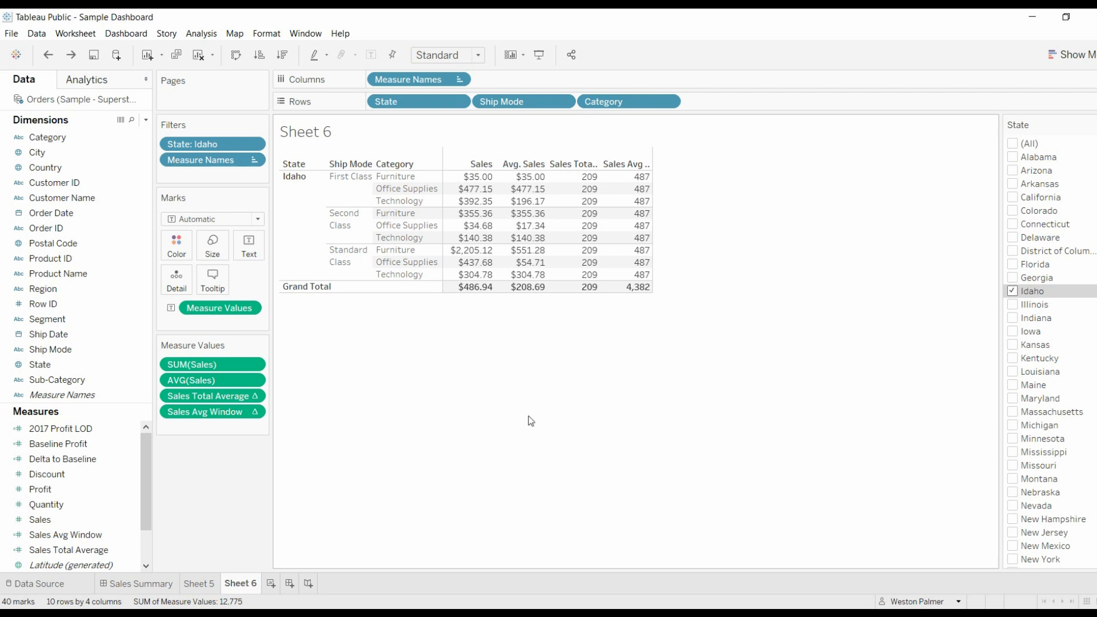
# Step: Edit Sales Avg Window to WINDOW_Sum(SUM([Sales])), so every row reads 4,382
pyautogui.click(135, 537)
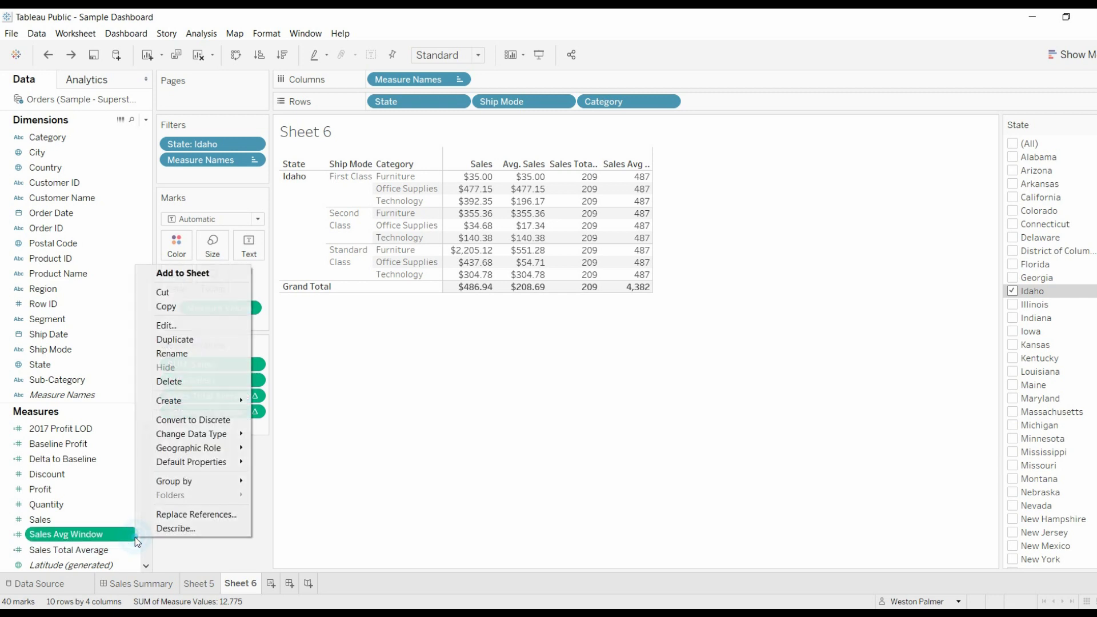
pyautogui.click(212, 326)
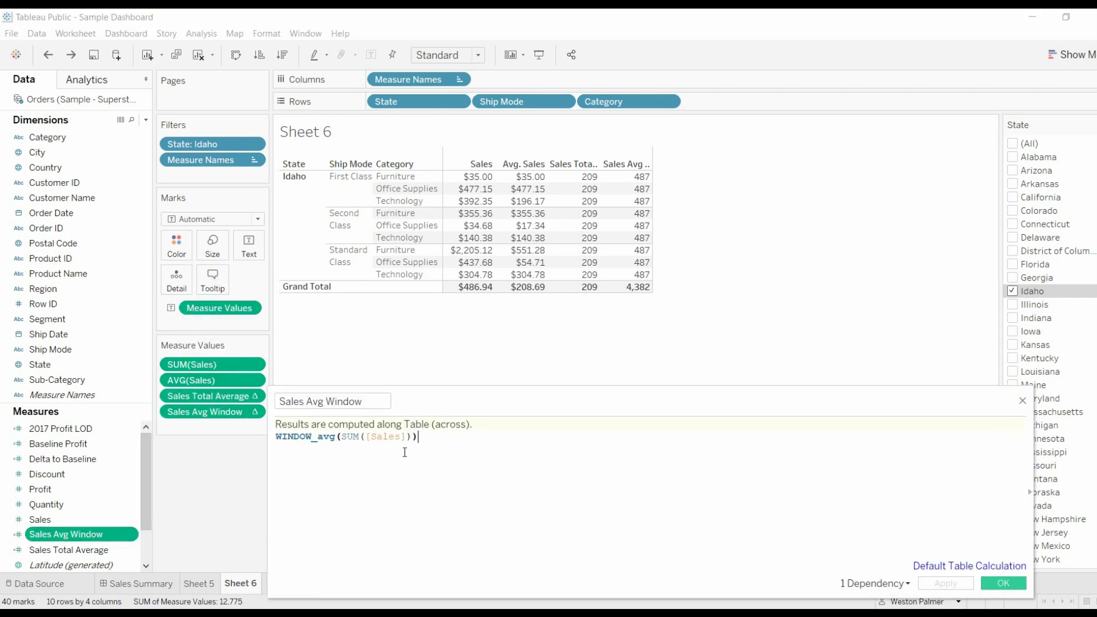
pyautogui.keyDown('ctrl'); pyautogui.scroll(4, 412, 514); pyautogui.keyUp('ctrl')
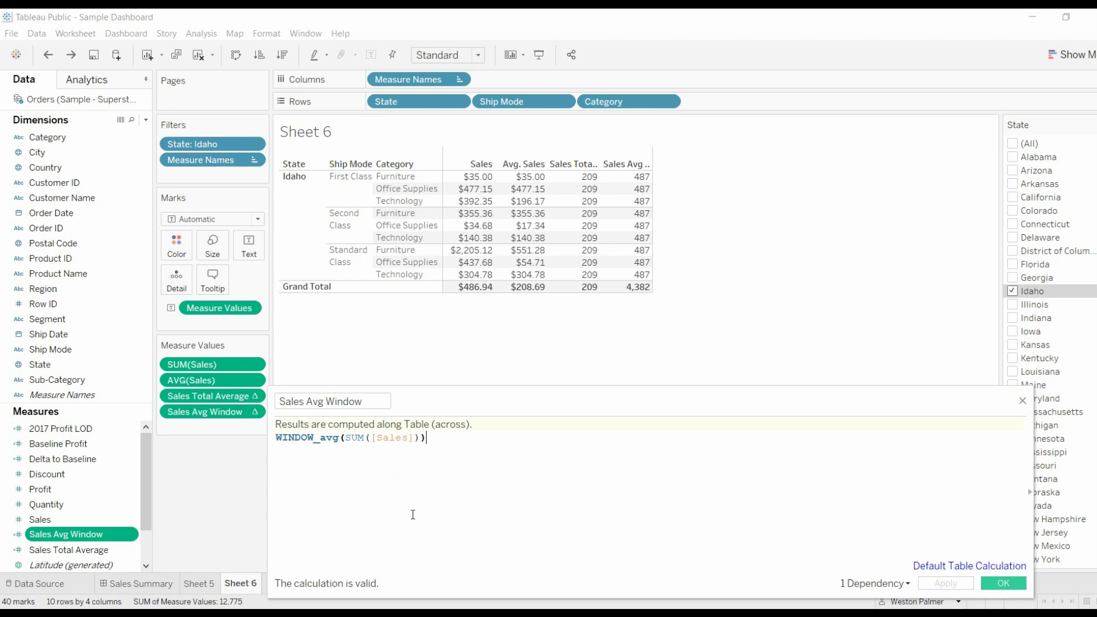
pyautogui.keyDown('ctrl'); pyautogui.scroll(2, 413, 514); pyautogui.keyUp('ctrl')
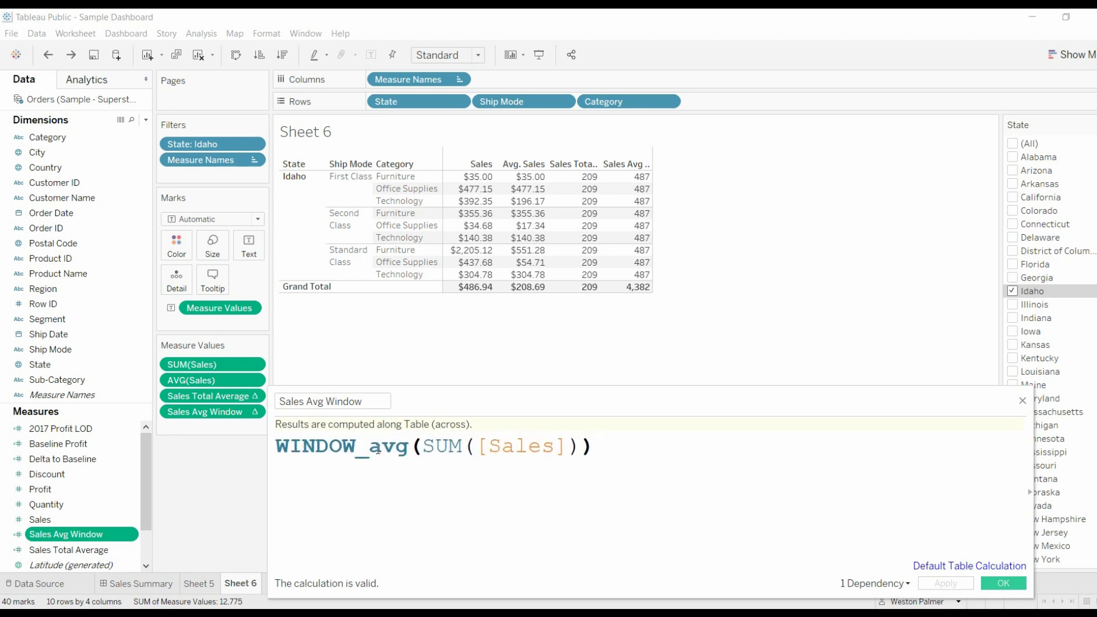
pyautogui.moveTo(370, 452); pyautogui.dragTo(419, 457)
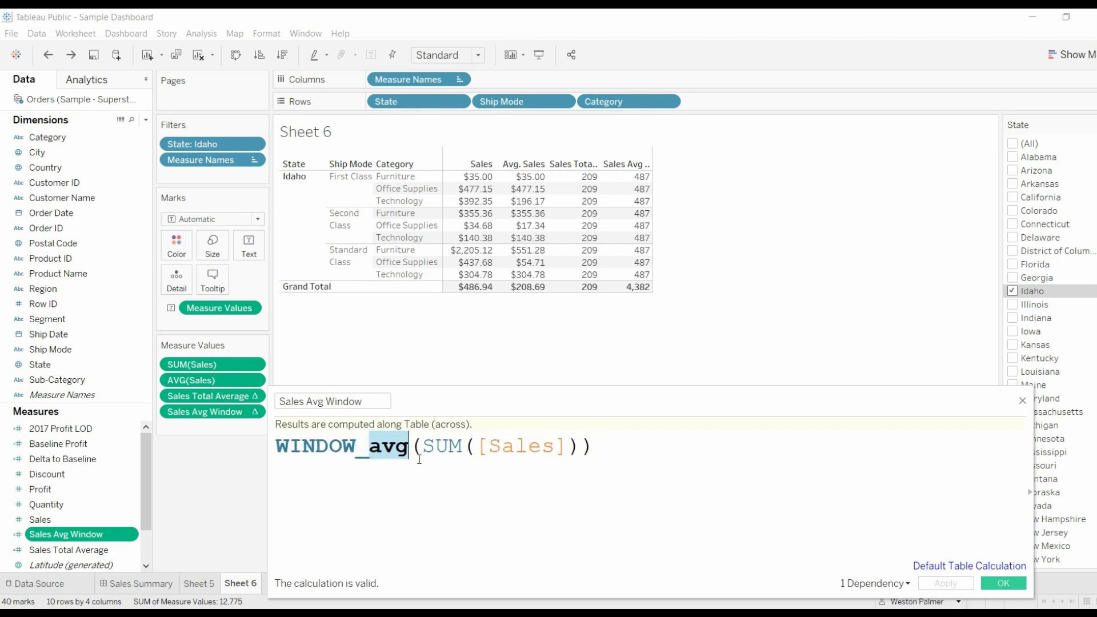
pyautogui.write('Sum')
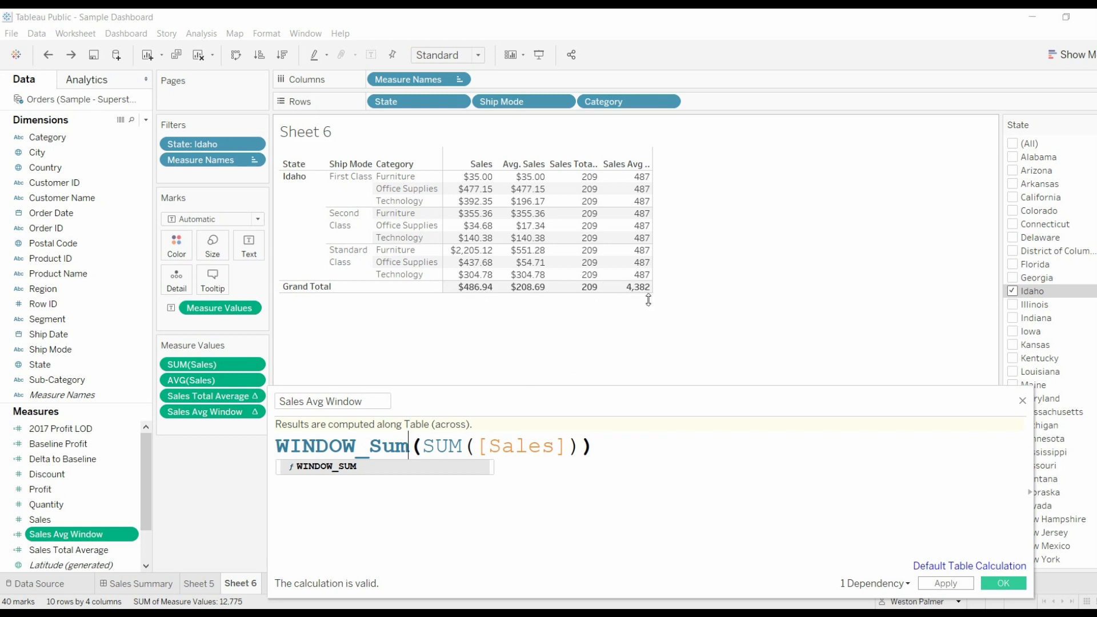
pyautogui.moveTo(641, 294)
pyautogui.click(996, 585)
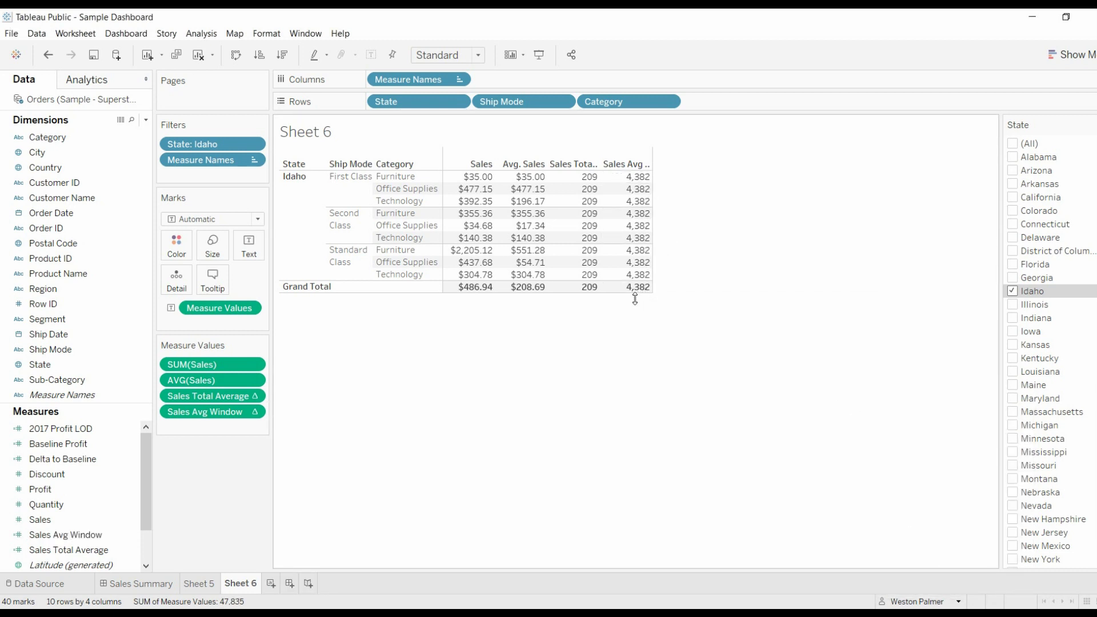
# Step: Switch the SUM(Sales) grand total back to Sum, restoring $4,382.49
pyautogui.click(253, 364)
pyautogui.moveTo(256, 534)
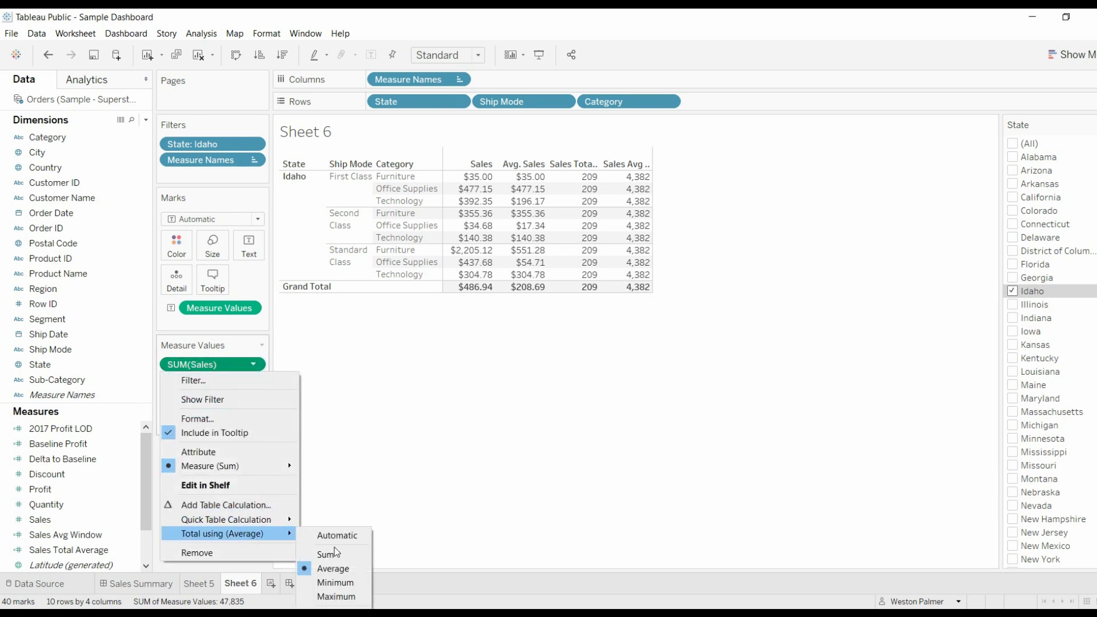
pyautogui.click(344, 555)
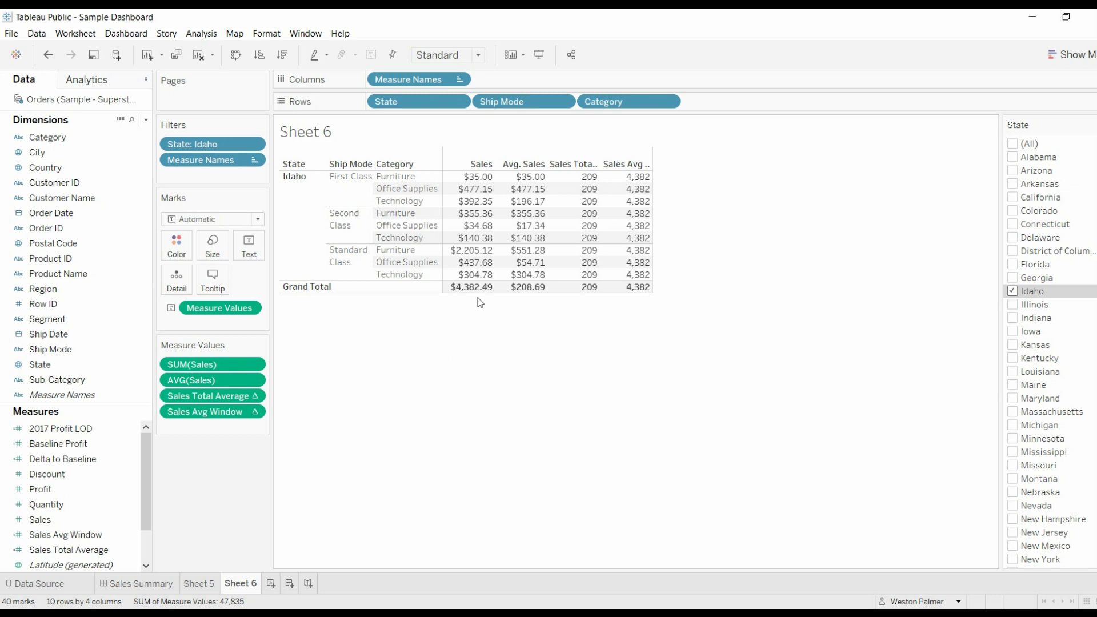